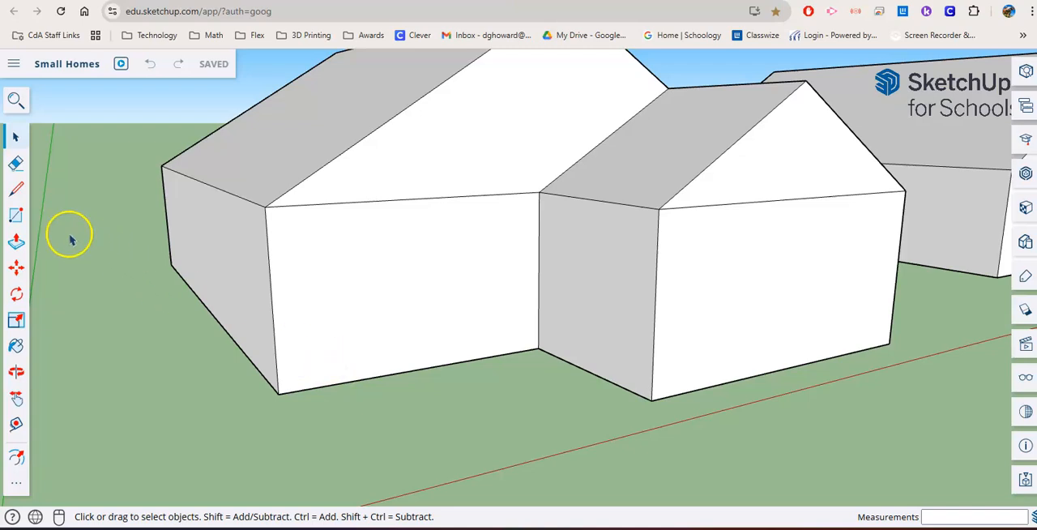
- Draw a full-width rectangle about 12' 5" by 28' 6" on the front wall, leaving strips above and below it
left_click(17, 217)
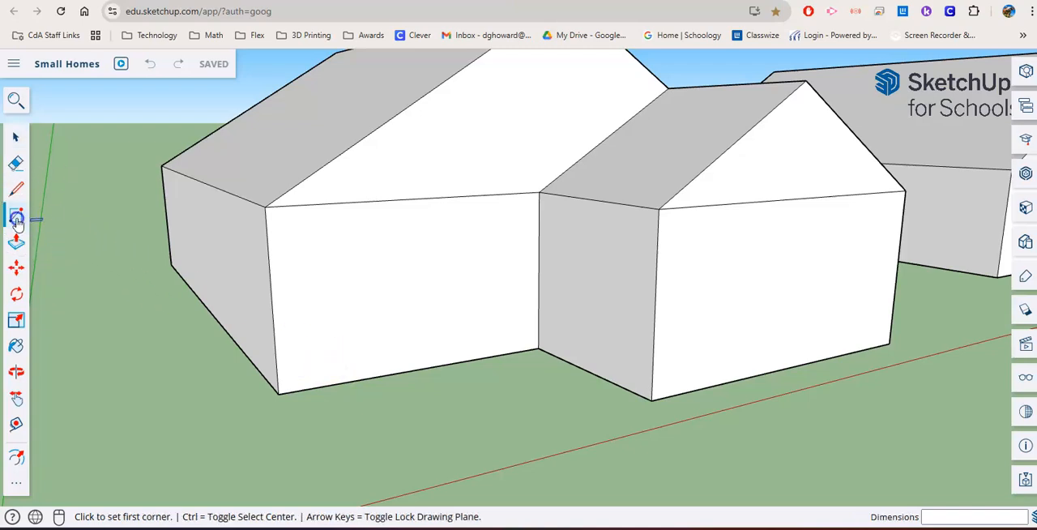
left_click(268, 241)
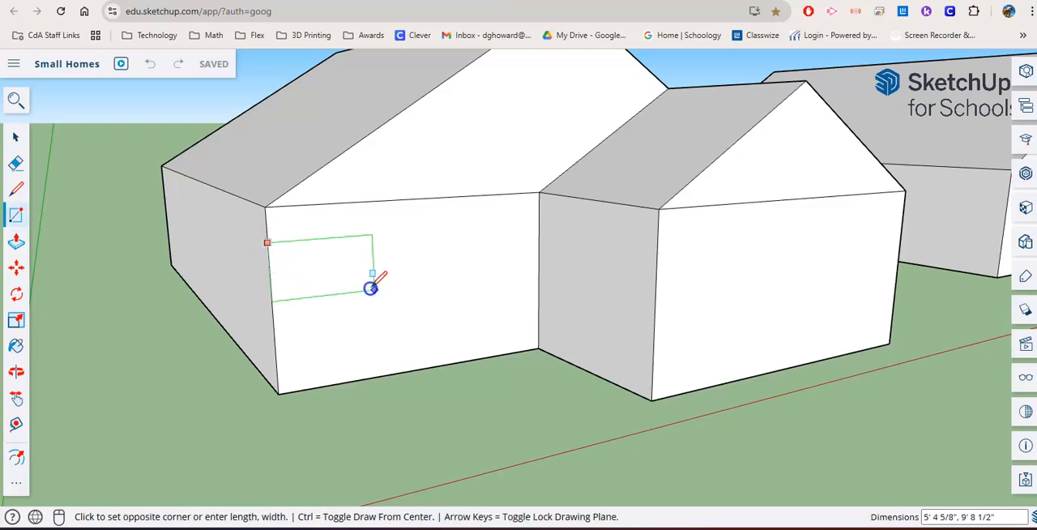
left_click(538, 333)
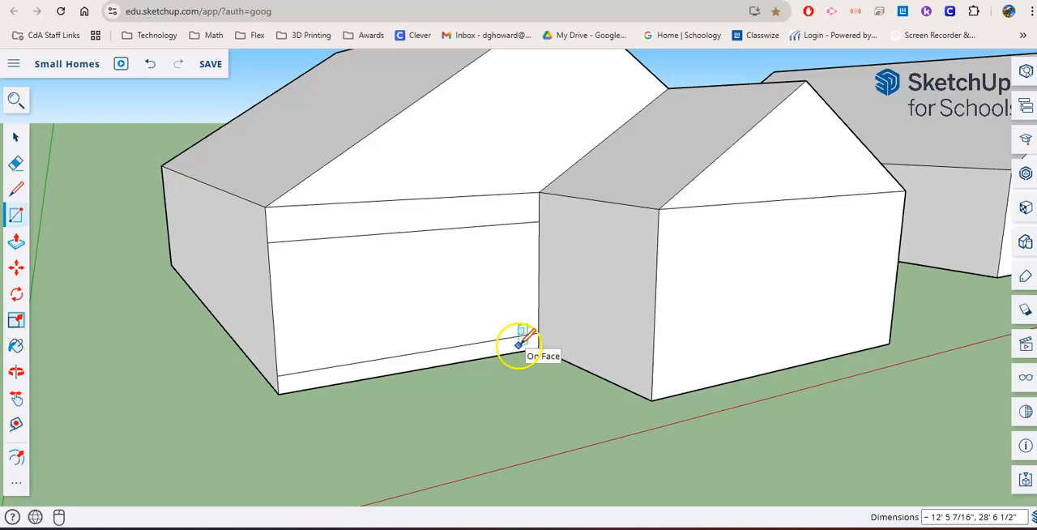
- Push the rectangle into the house to form a recessed porch with a floor slab and a roof overhang
left_click(16, 243)
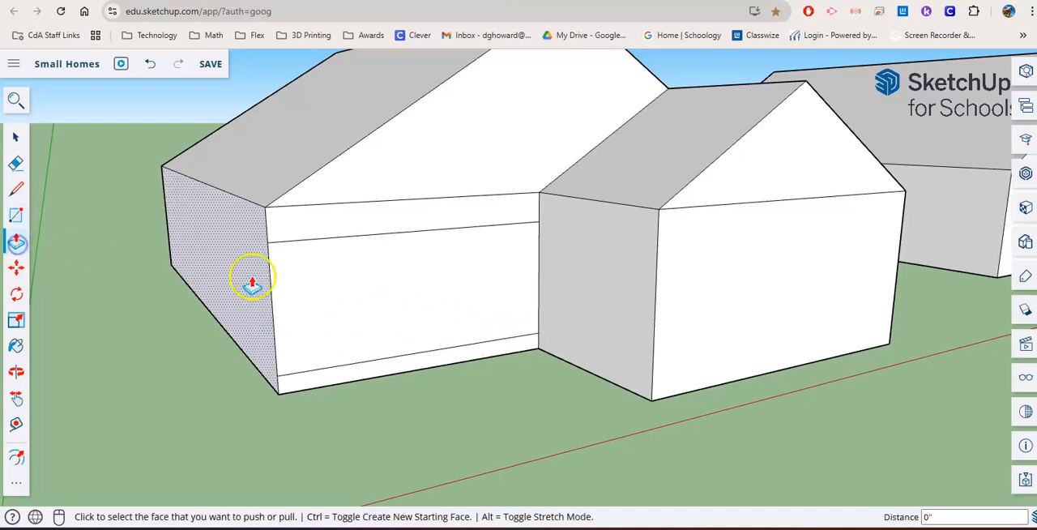
left_click(347, 333)
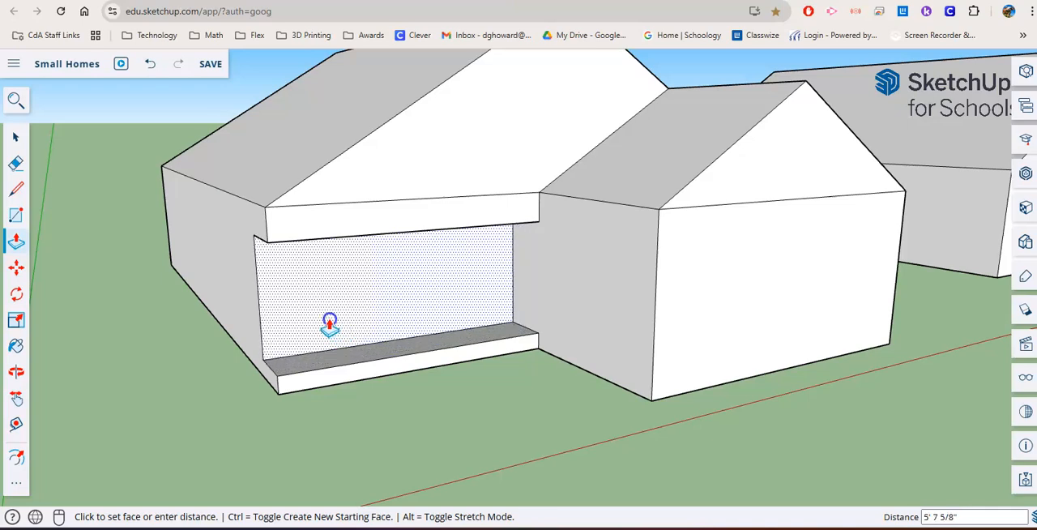
left_click(317, 316)
- Raise the underside of the porch overhang by about 1' 2 7/16"
middle_click_drag(317, 317, 356, 261)
scroll(344, 301, "up", 2)
left_click(330, 191)
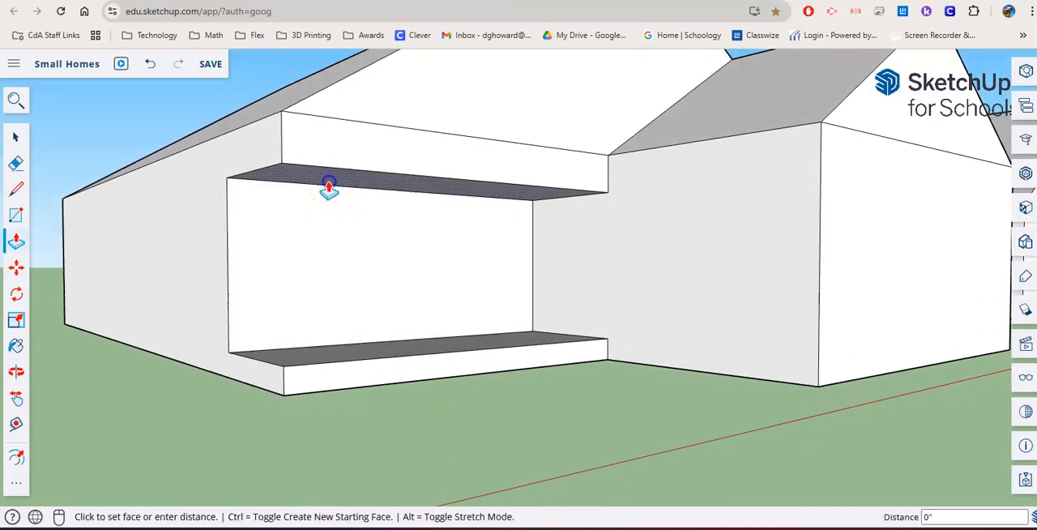
left_click(329, 171)
- Lower the porch floor by about 1' 1 11/16" and fine-tune its height by about 6 9/16"
left_click(329, 338)
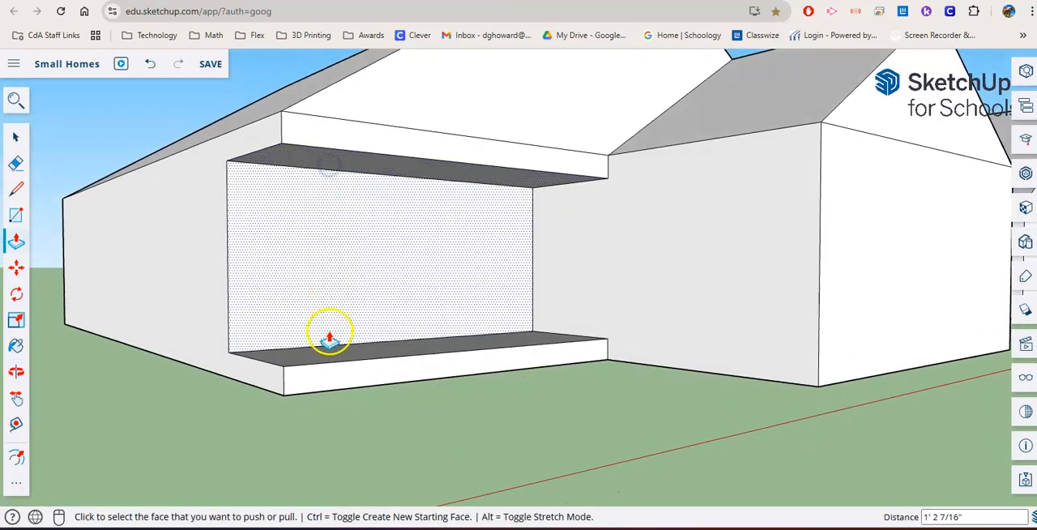
middle_click_drag(329, 338, 308, 389)
left_click(285, 350)
left_click(285, 350)
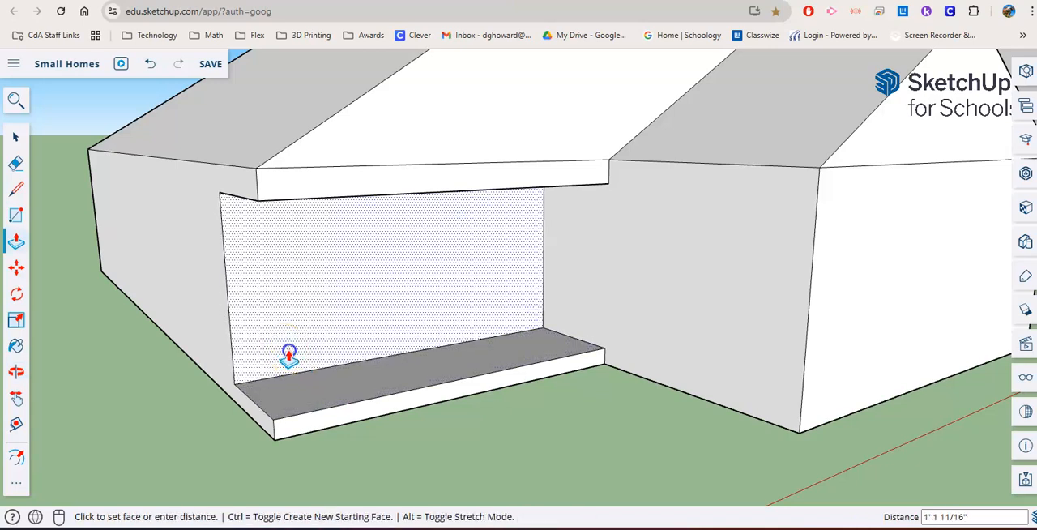
left_click(290, 351)
left_click(313, 389)
left_click(312, 381)
- Draw a post base about 1' 1 9/16" by 1' 1/16" at the outer front corner of the porch floor
middle_click_drag(435, 414, 377, 424)
scroll(261, 394, "up", 3)
middle_click_drag(262, 393, 320, 422)
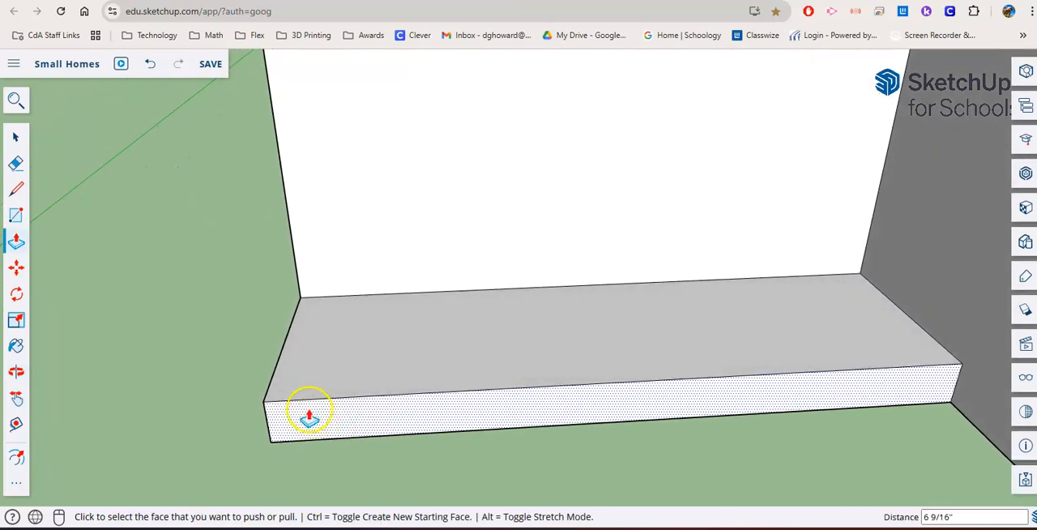
left_click(16, 214)
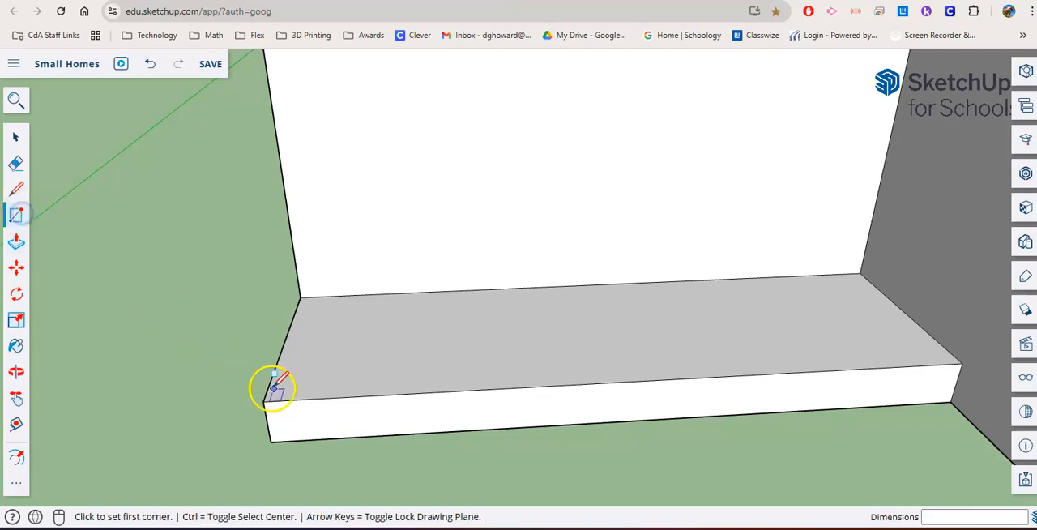
scroll(308, 396, "up", 2)
middle_click_drag(350, 371, 287, 383)
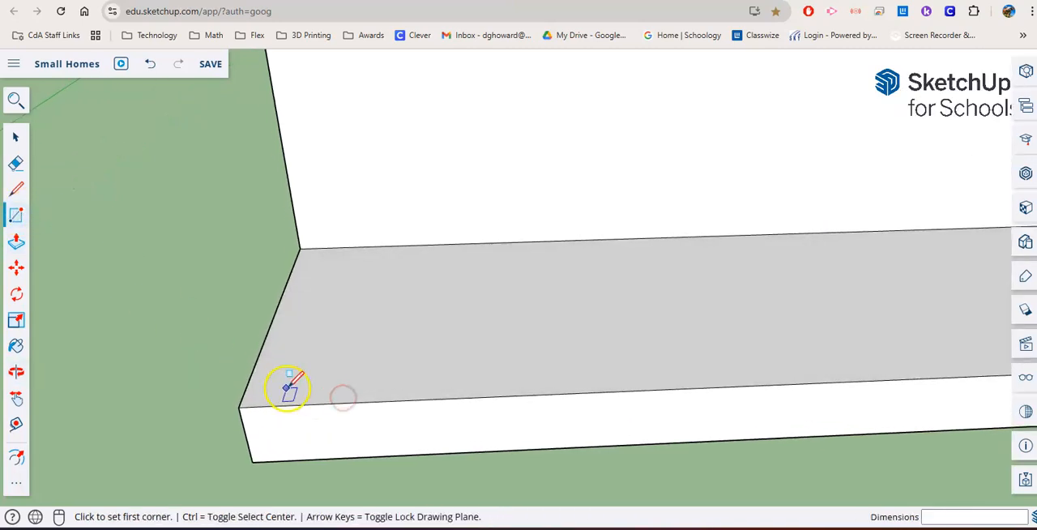
left_click(288, 390)
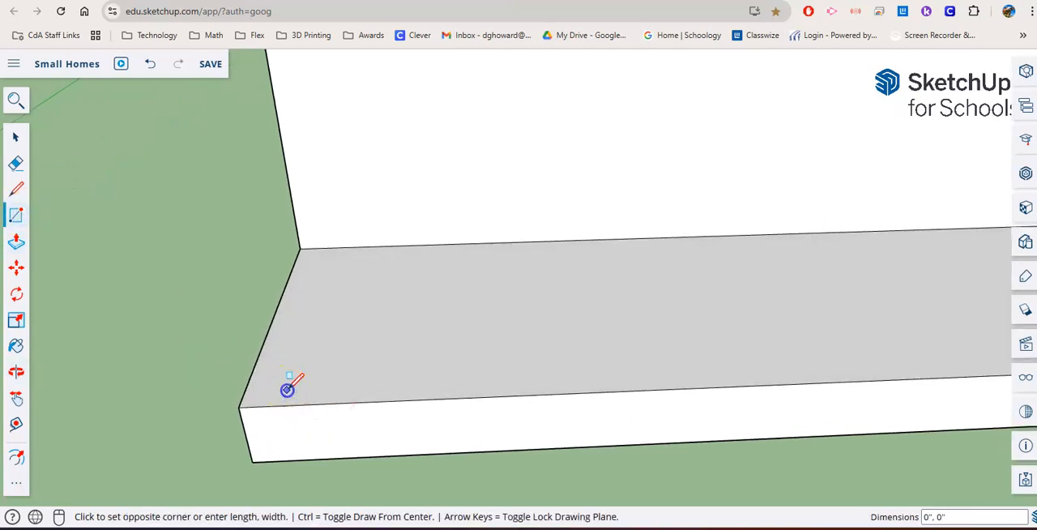
left_click(335, 365)
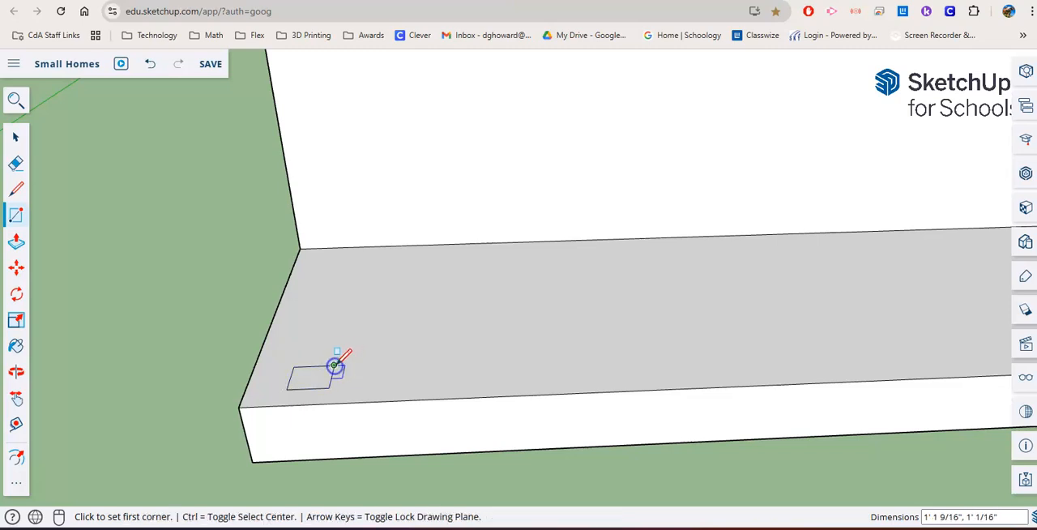
- Extrude the corner post base about 4' 2 13/16" upward, and extend it about 9' 6 11/16" to the overhang
left_click(25, 247)
left_click(315, 379)
left_click(295, 256)
middle_click_drag(295, 256, 327, 294)
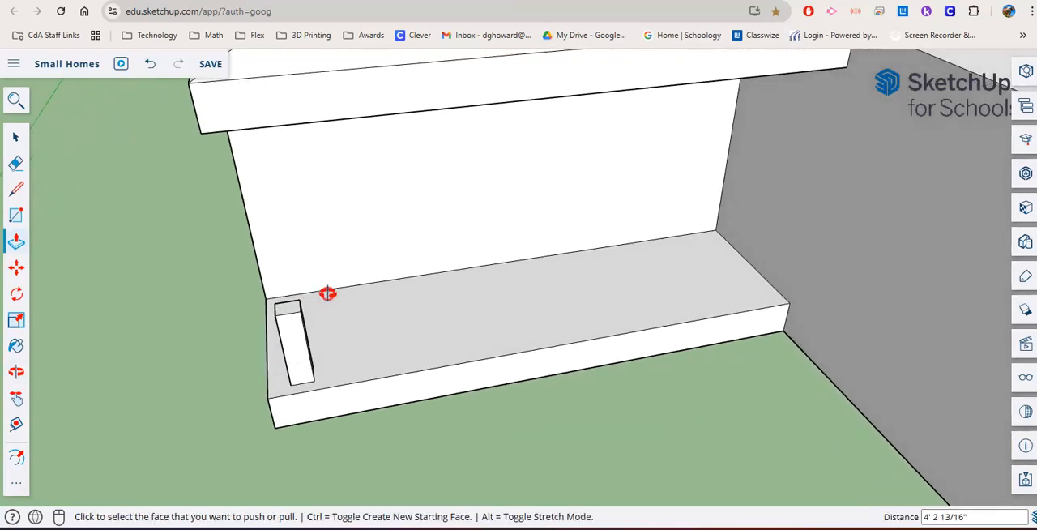
left_click(289, 313)
left_click(264, 117)
- Draw a square about 1' 2 1/16" near the middle of the porch's front edge and offset it outward about 3 1/8"
middle_click_drag(294, 216, 203, 194)
middle_click_drag(430, 316, 494, 372)
scroll(500, 343, "up", 3)
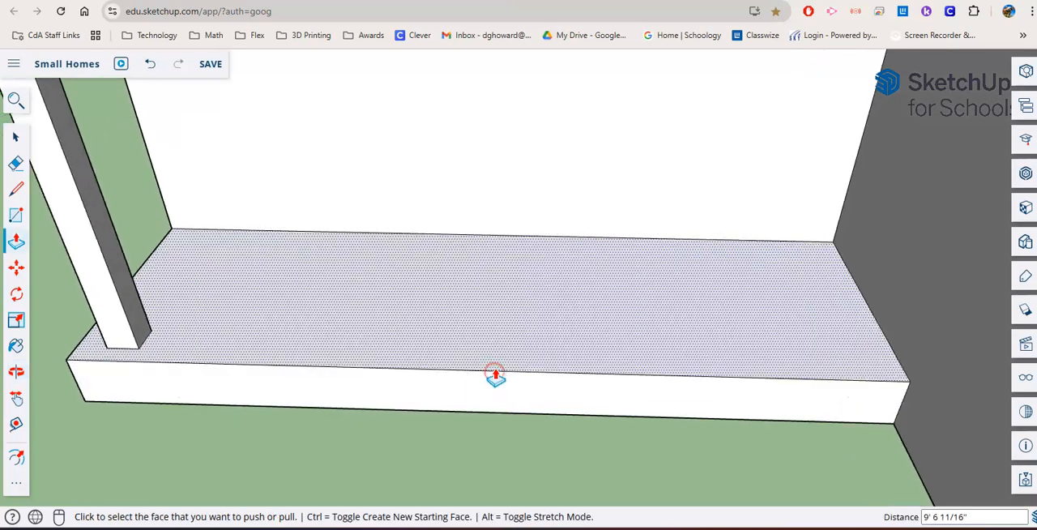
left_click(14, 217)
left_click(431, 350)
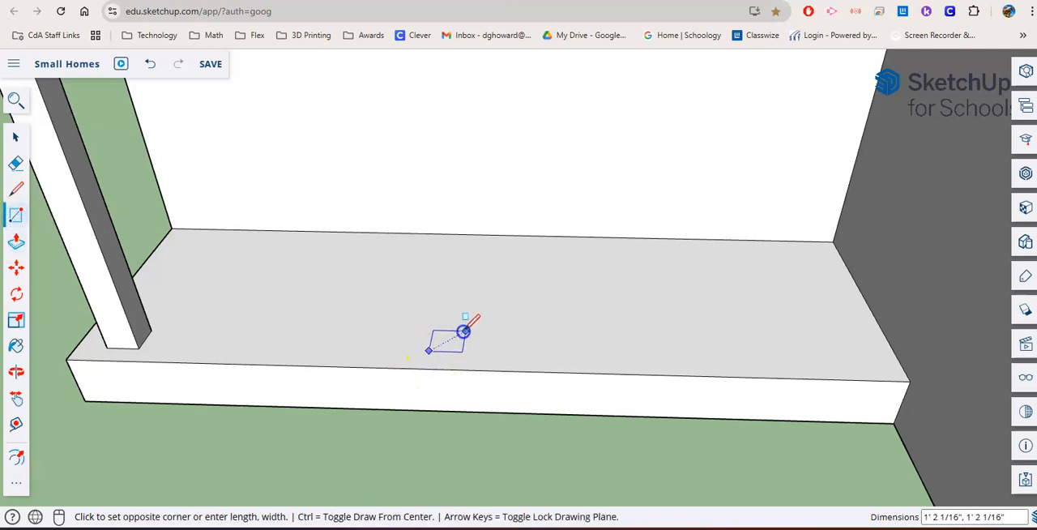
left_click(463, 332)
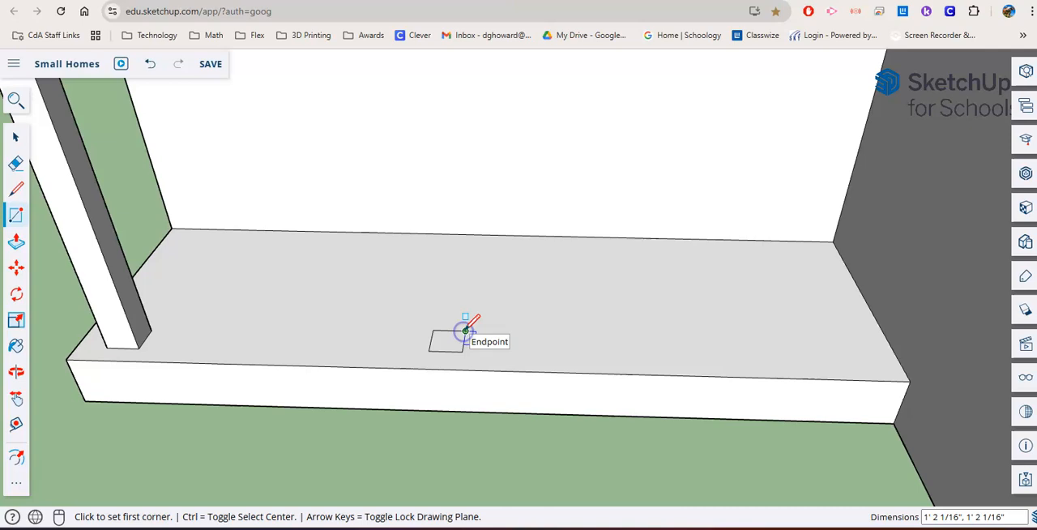
left_click(16, 458)
left_click(446, 347)
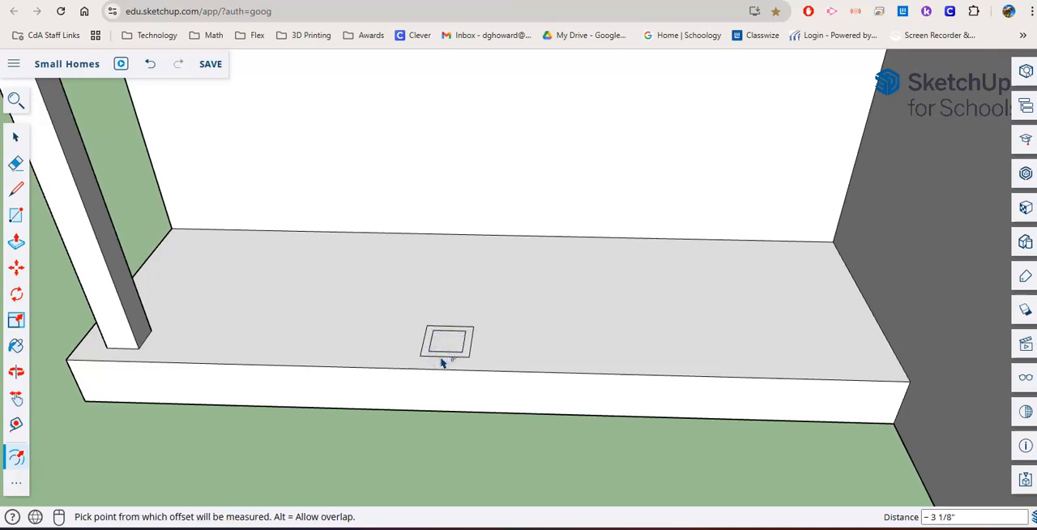
- Extrude the inner square about 10' 3" into a middle post, and extend it about 3' 7 5/16" to the overhang
left_click(8, 244)
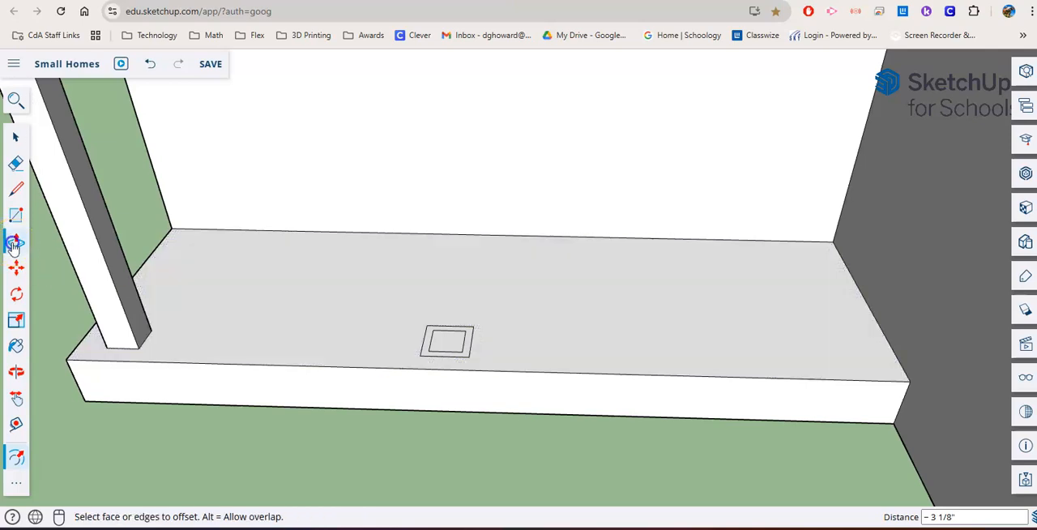
left_click(451, 341)
left_click(451, 51)
scroll(424, 119, "down", 3)
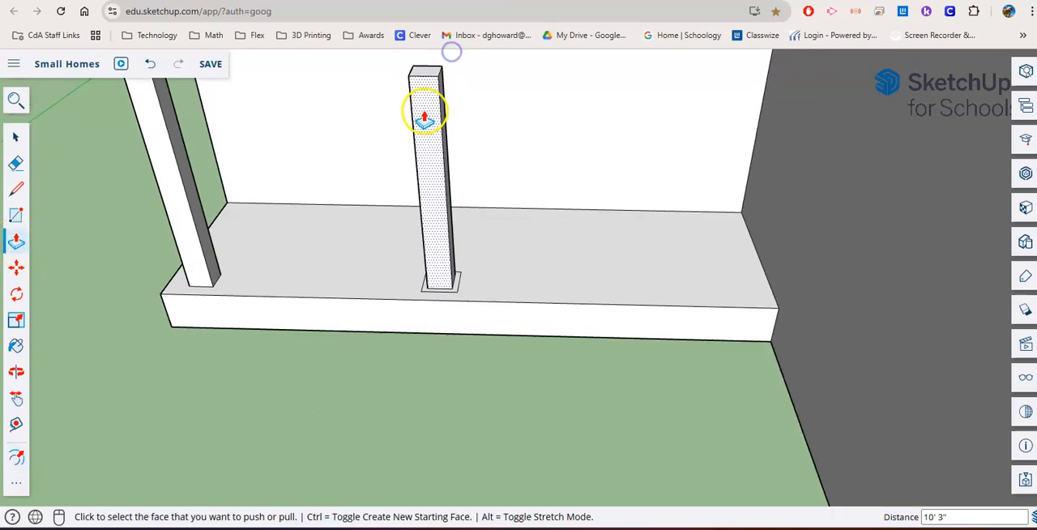
scroll(387, 140, "down", 3)
left_click(399, 209)
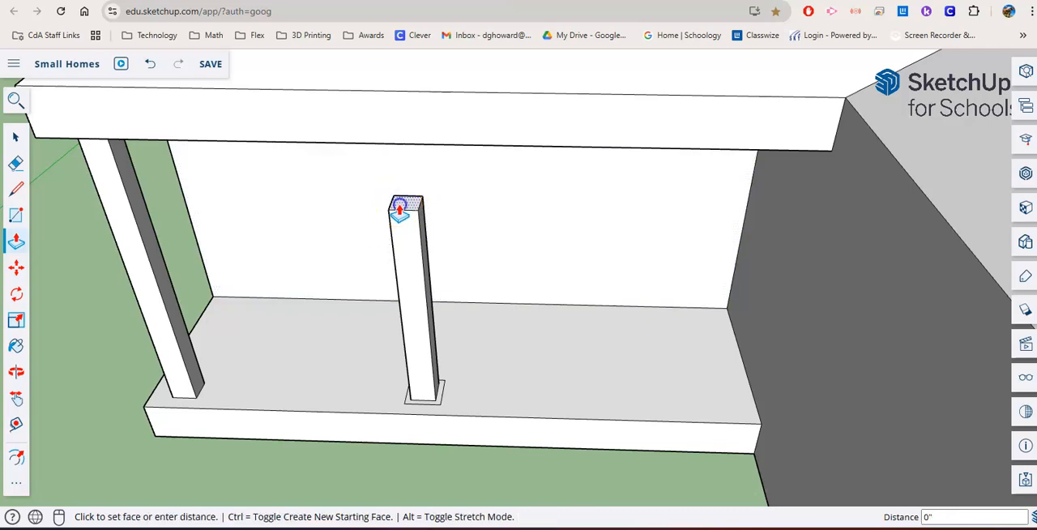
left_click(401, 126)
- Raise the border around the foot of the middle post into a pedestal
scroll(432, 419, "up", 4)
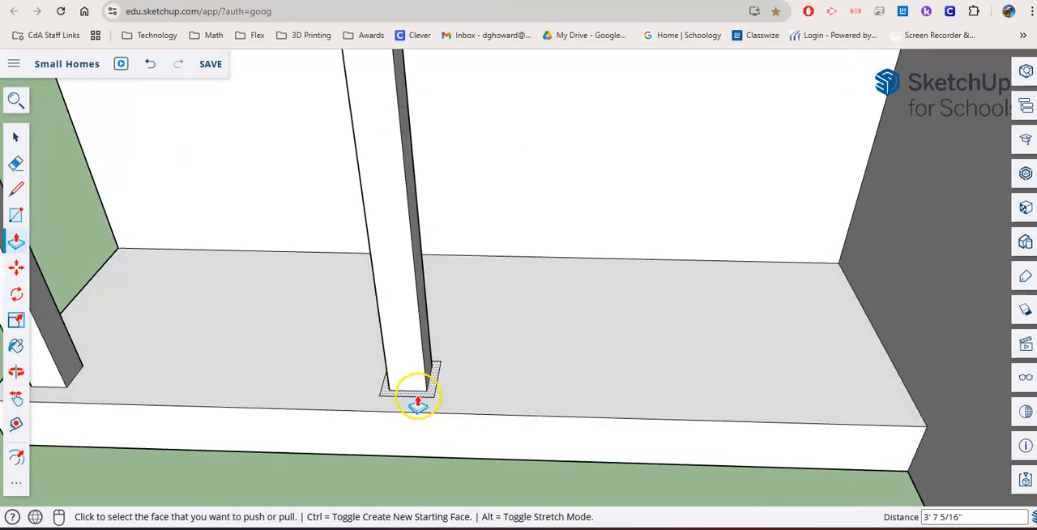
left_click(417, 399)
left_click(397, 248)
mouse_move(382, 292)
middle_mouse_down()
mouse_move(327, 315)
mouse_move(382, 290)
middle_mouse_up()
scroll(386, 289, "up", 2)
- Thicken the middle post's pedestal by pulling its side faces outward, the last one by about 3 1/4"
left_click(406, 247)
left_click(406, 237)
middle_click_drag(405, 234, 435, 277)
key("p")
left_click(428, 348)
left_click(427, 348)
middle_click_drag(407, 340, 648, 297)
left_click(420, 347)
left_click(416, 349)
left_click(465, 334)
left_click(473, 334)
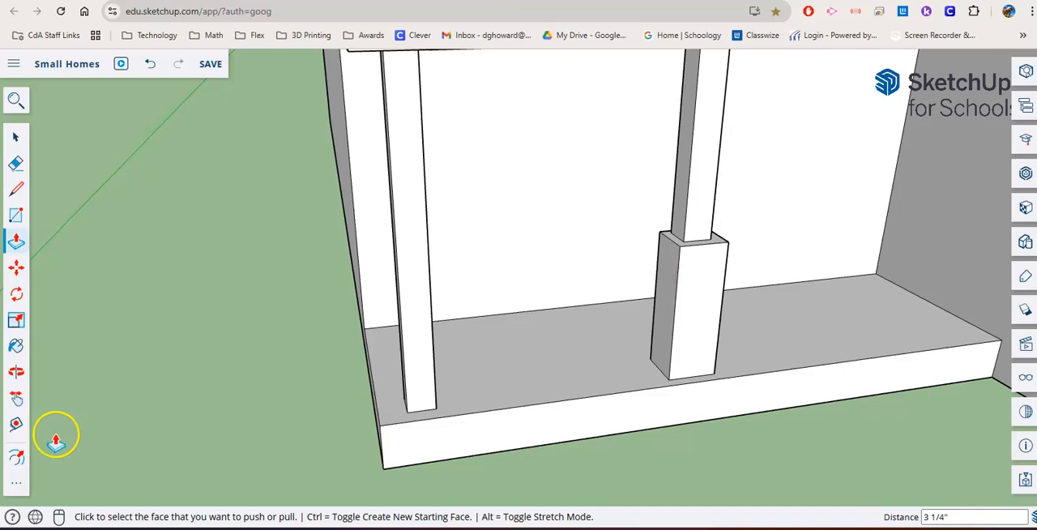
- Offset the outlines of the corner post's two outward faces inward to create narrow inset panels
left_click(17, 456)
left_click(423, 339)
left_click(428, 334)
key("o")
middle_click_drag(403, 355, 433, 354)
left_click(486, 382)
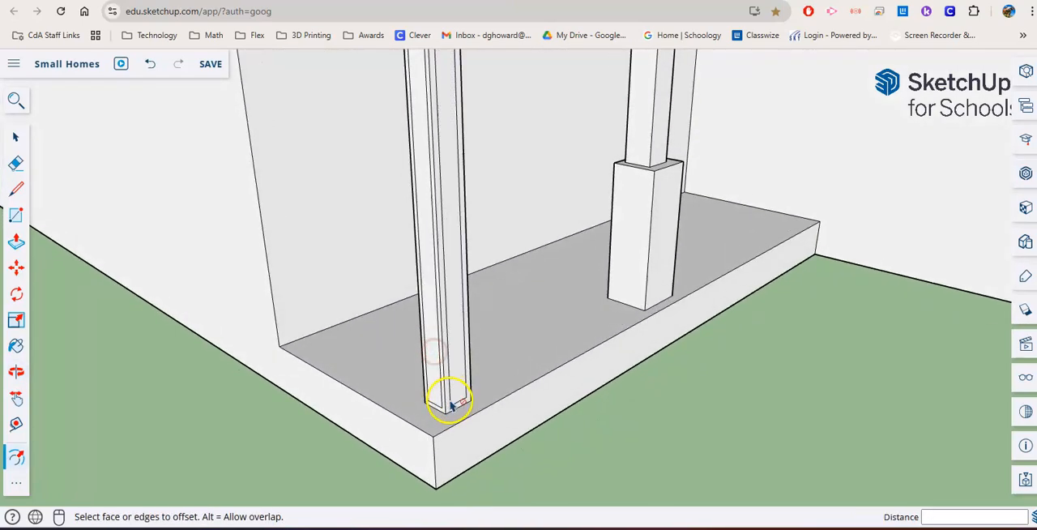
scroll(448, 397, "up", 2)
left_click(127, 296)
left_click(16, 241)
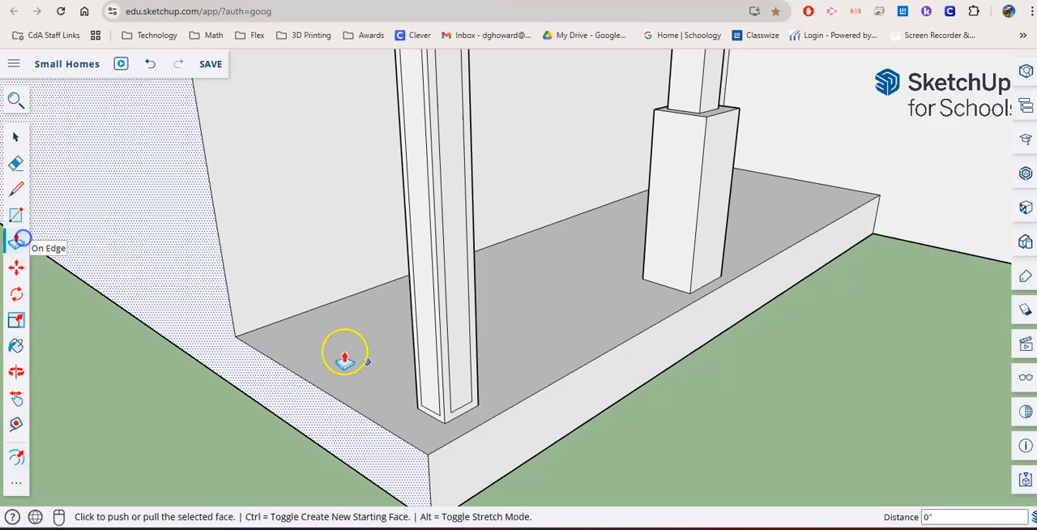
left_click_drag(175, 439, 180, 438)
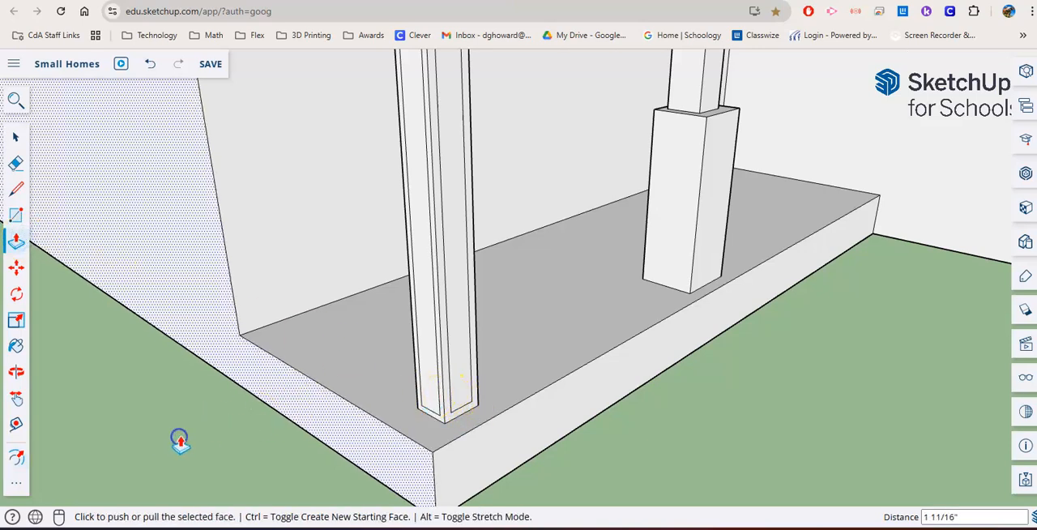
key("ctrl+z")
- Recess the inset panels on the corner post's two outward faces, the last one by about 5/16"
left_click(453, 370)
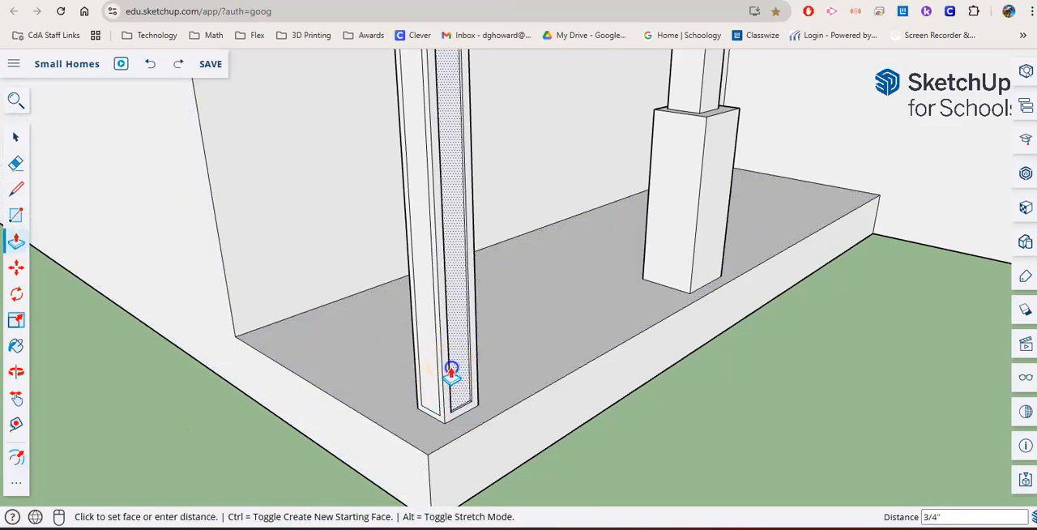
left_click(452, 368)
left_click(424, 382)
left_click(425, 387)
left_click(426, 385)
scroll(428, 389, "down", 1)
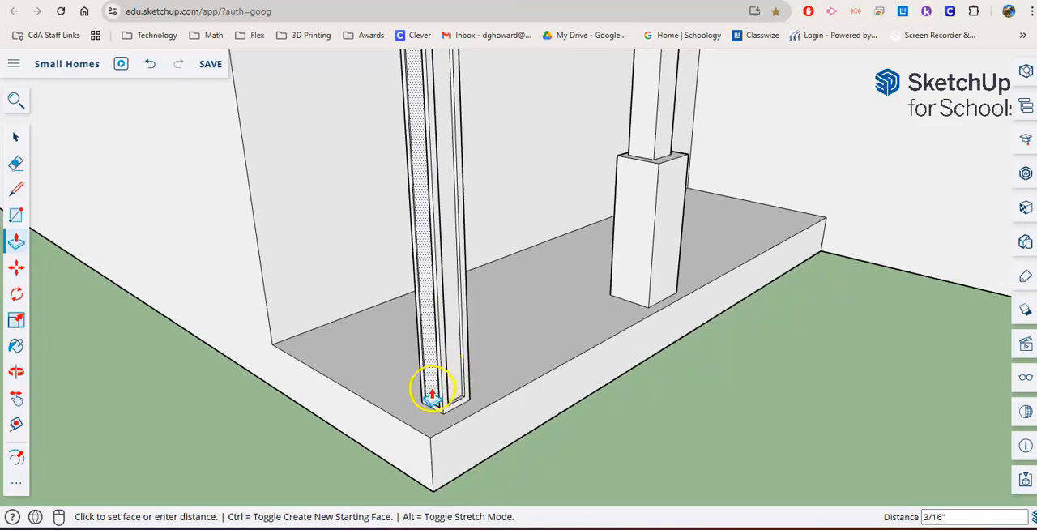
left_click(432, 395)
- Offset the outlines of the pedestal's front face and adjacent side face inward to create inset panels
middle_click_drag(475, 378, 398, 438)
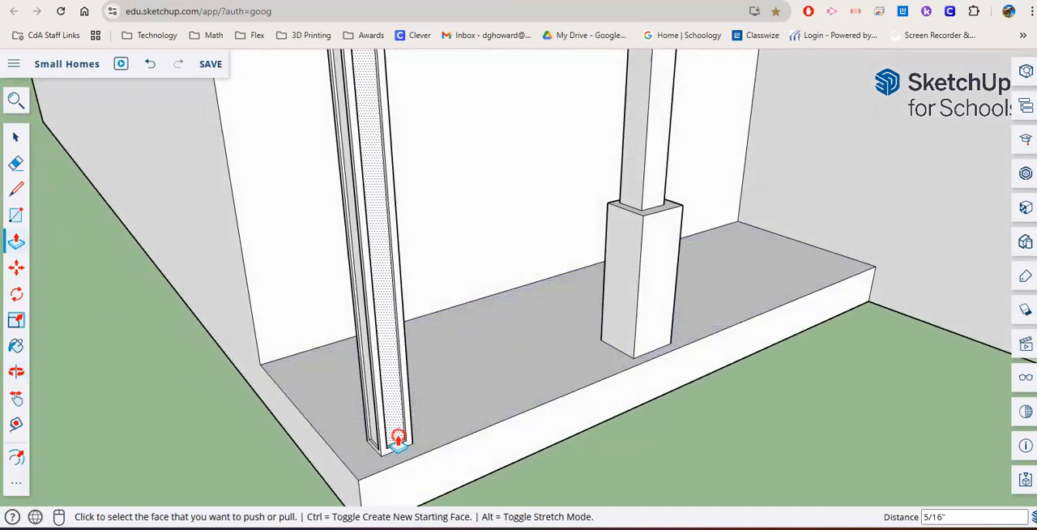
scroll(398, 438, "down", 3)
middle_click_drag(411, 405, 341, 405)
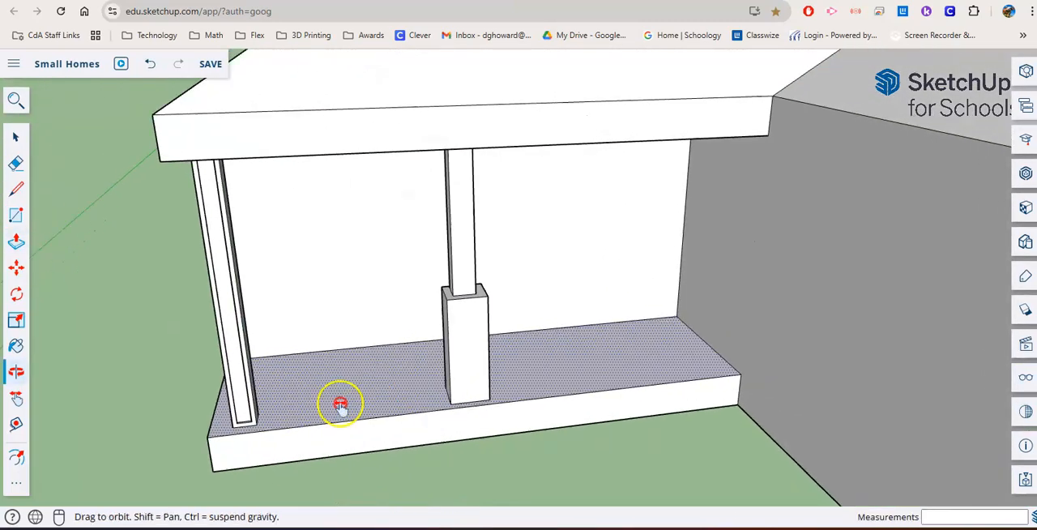
scroll(340, 405, "up", 2)
scroll(365, 424, "up", 2)
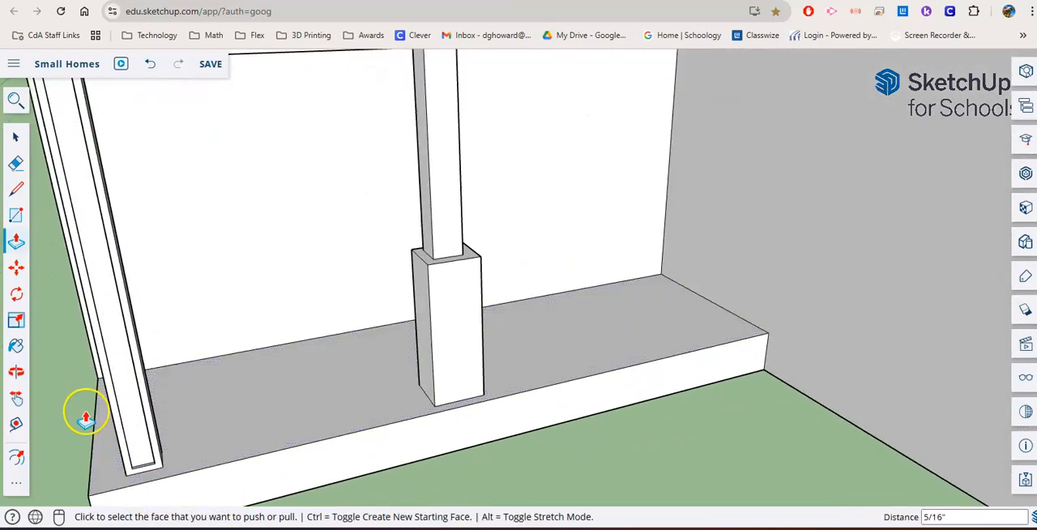
left_click(15, 452)
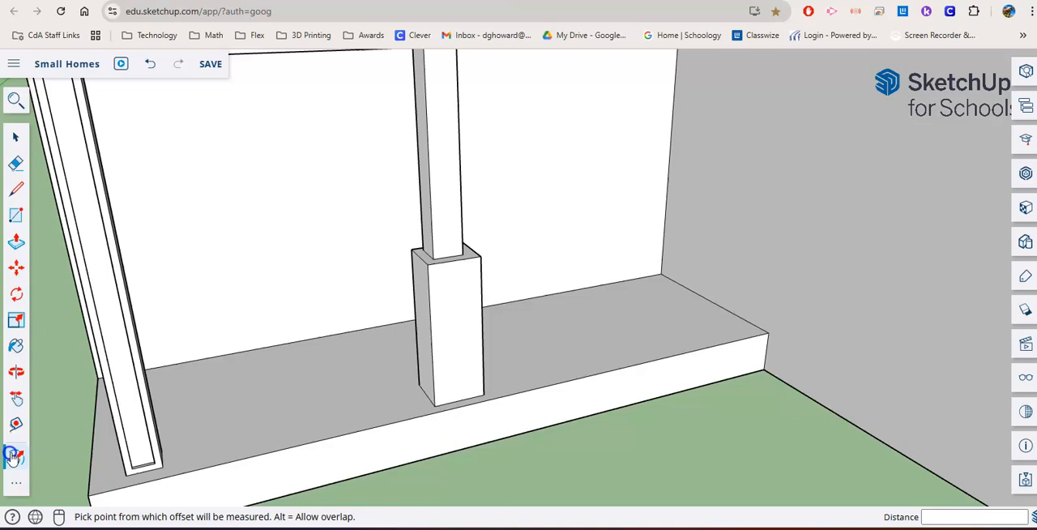
left_click(442, 358)
middle_click_drag(442, 360, 513, 361)
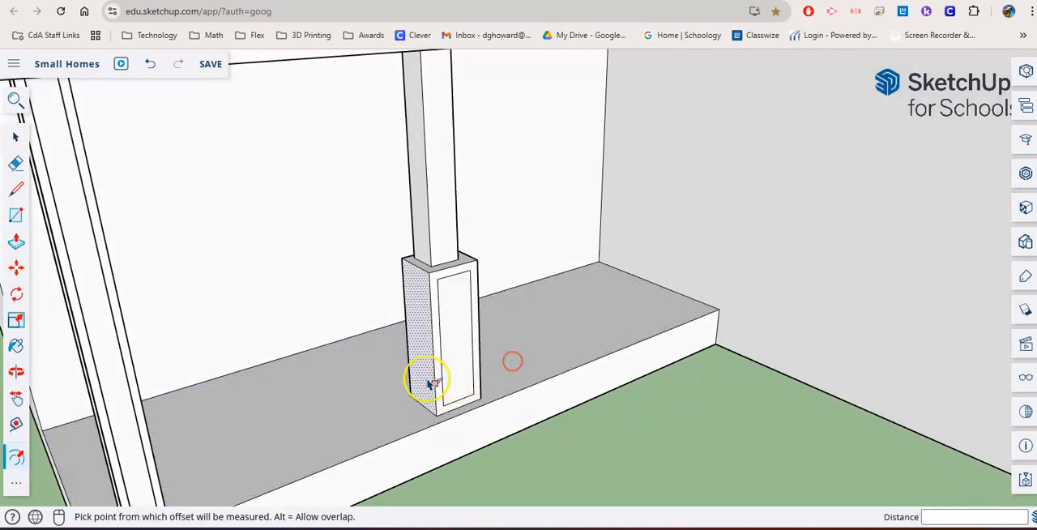
- Recess the inset panel on the pedestal's front face by about 2"
left_click(15, 241)
left_click(463, 386)
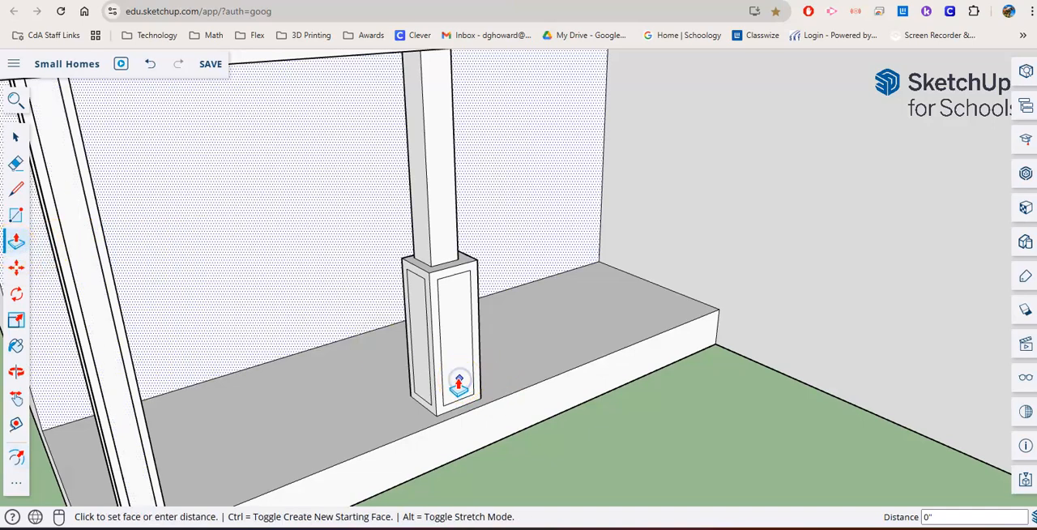
key("ctrl+z")
left_click(458, 379)
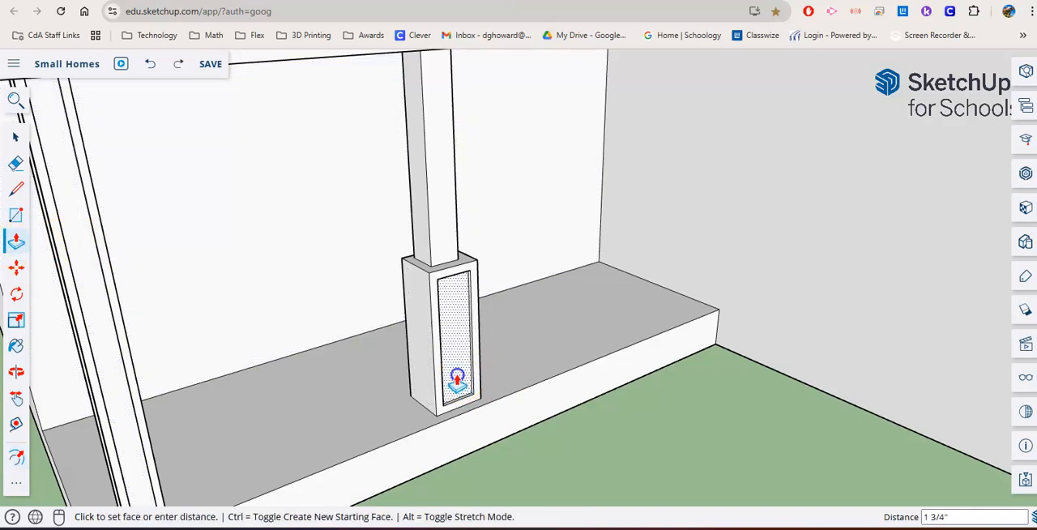
left_click(458, 377)
scroll(499, 380, "down", 2)
middle_click_drag(499, 382, 531, 364)
key("p")
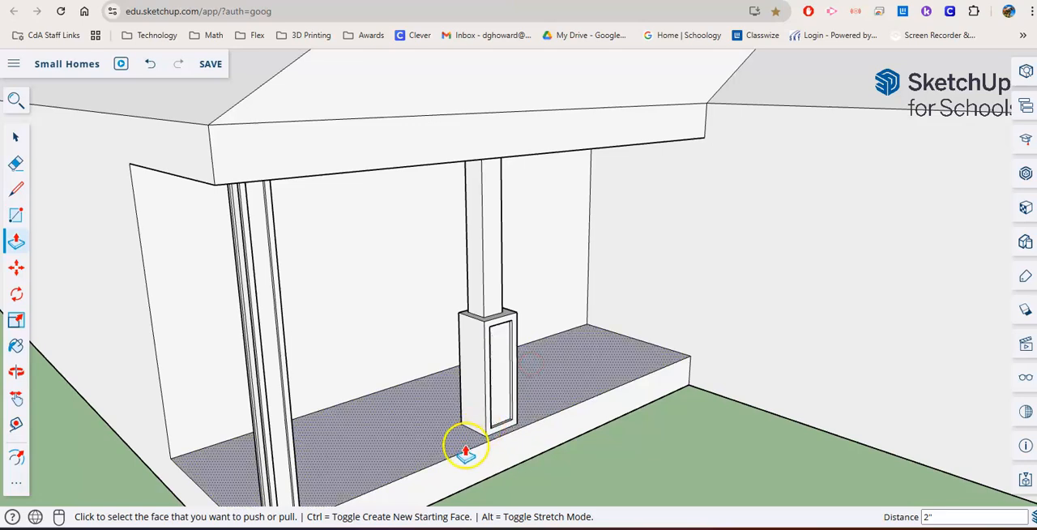
- Draw a rectangle of about 7 9/16" by 9 3/4" high on the pedestal side facing the corner post
middle_click_drag(466, 449, 479, 387)
scroll(485, 373, "up", 3)
middle_click_drag(432, 331, 408, 337)
left_click(14, 214)
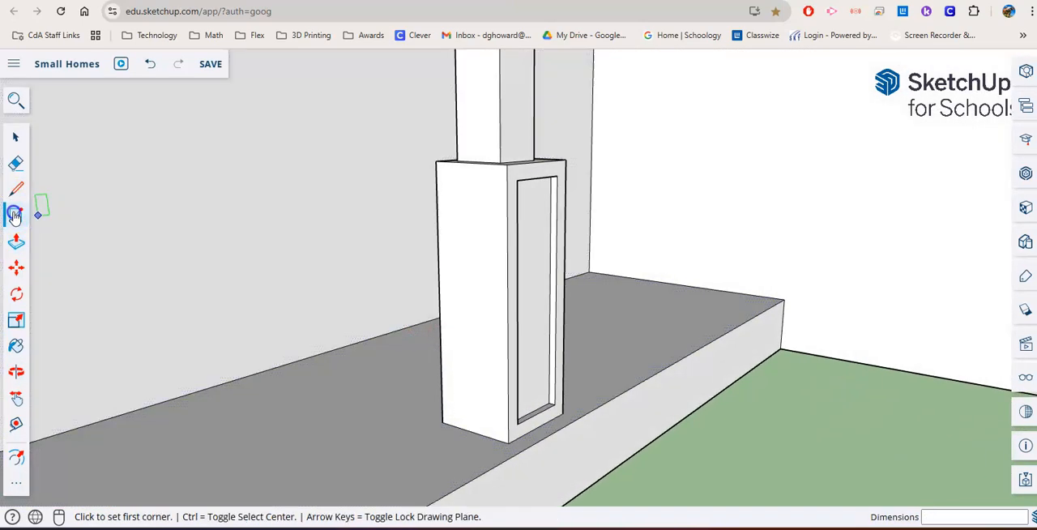
left_click(459, 199)
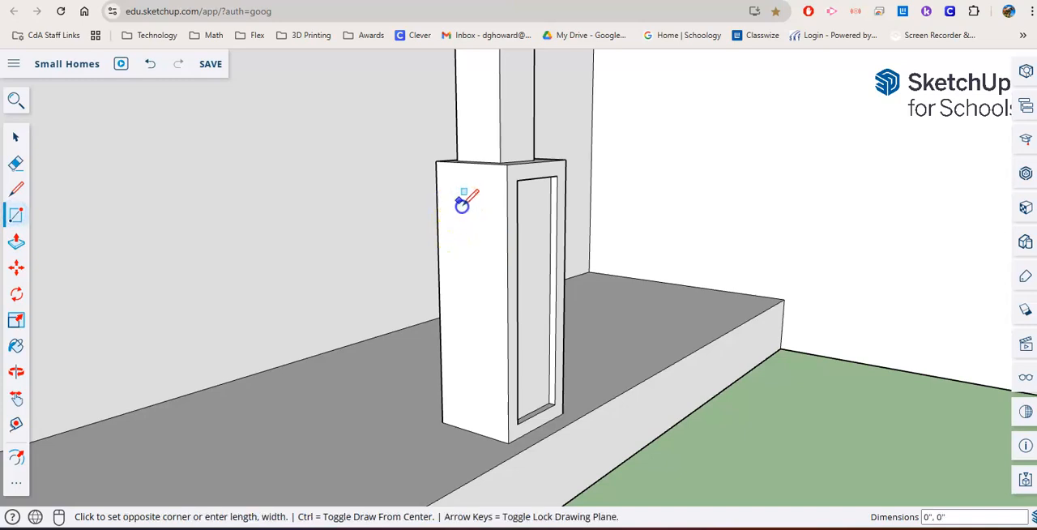
left_click(483, 241)
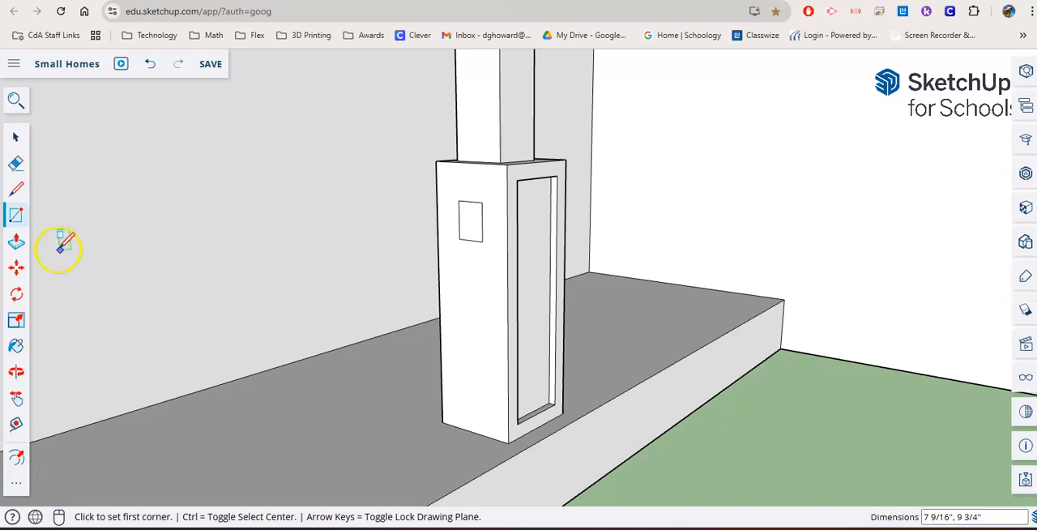
- Pull the pedestal's side rectangle about 10' across to the corner post to form a railing
left_click(17, 243)
scroll(301, 267, "down", 5)
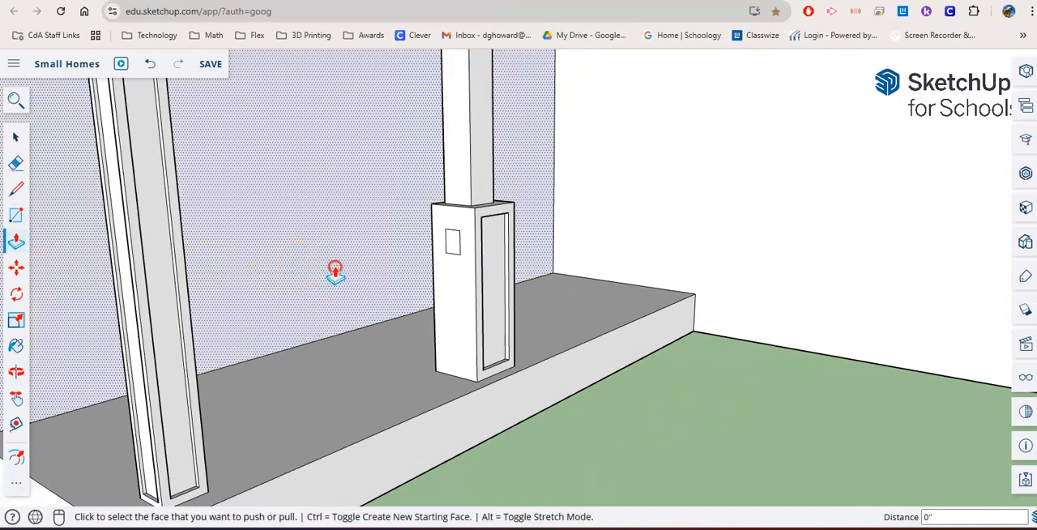
left_click(448, 254)
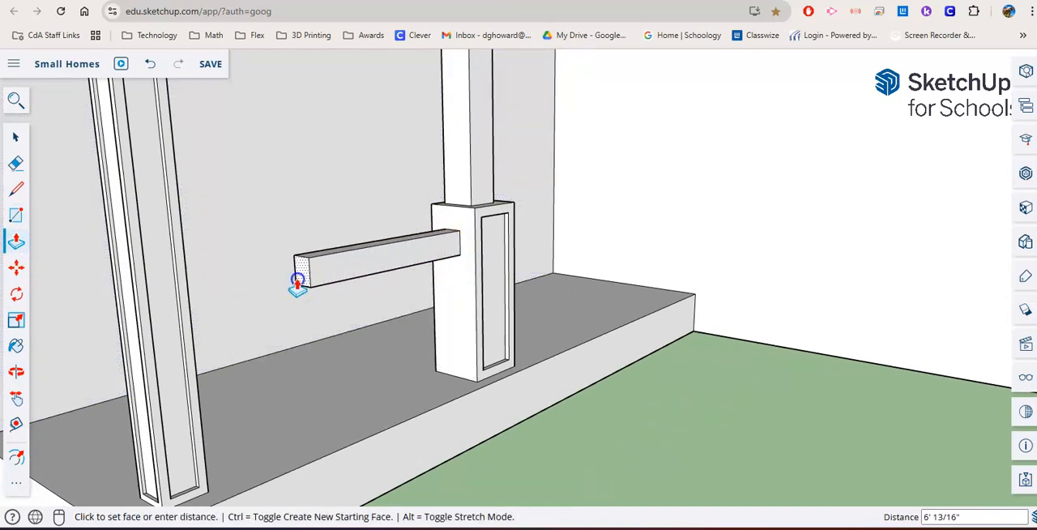
left_click(271, 335)
- Try to draw a small baluster outline on the railing's underside near the corner post
middle_click_drag(271, 336, 97, 366)
scroll(289, 392, "up", 3)
middle_click_drag(289, 393, 242, 159)
scroll(256, 199, "up", 2)
middle_click_drag(305, 239, 320, 205)
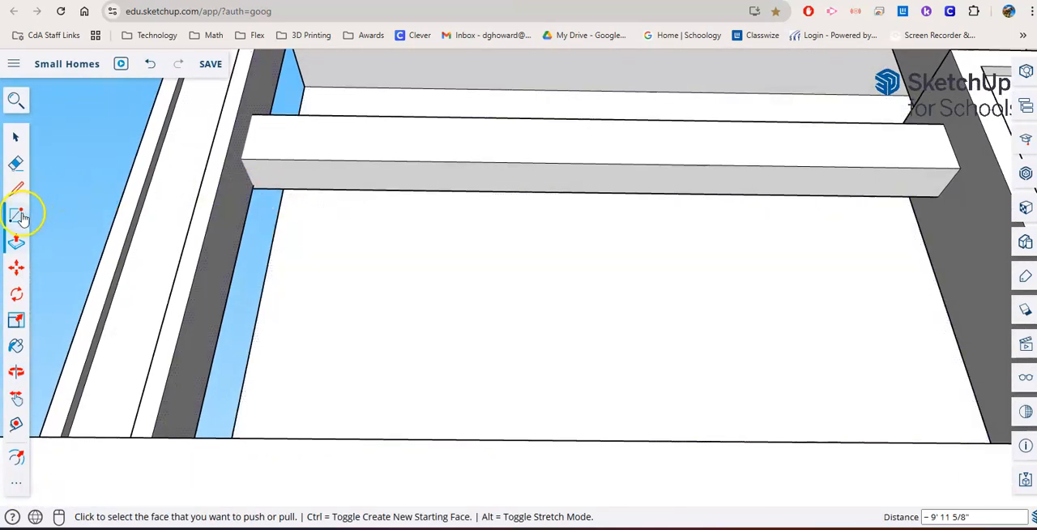
left_click(18, 215)
left_click(266, 168)
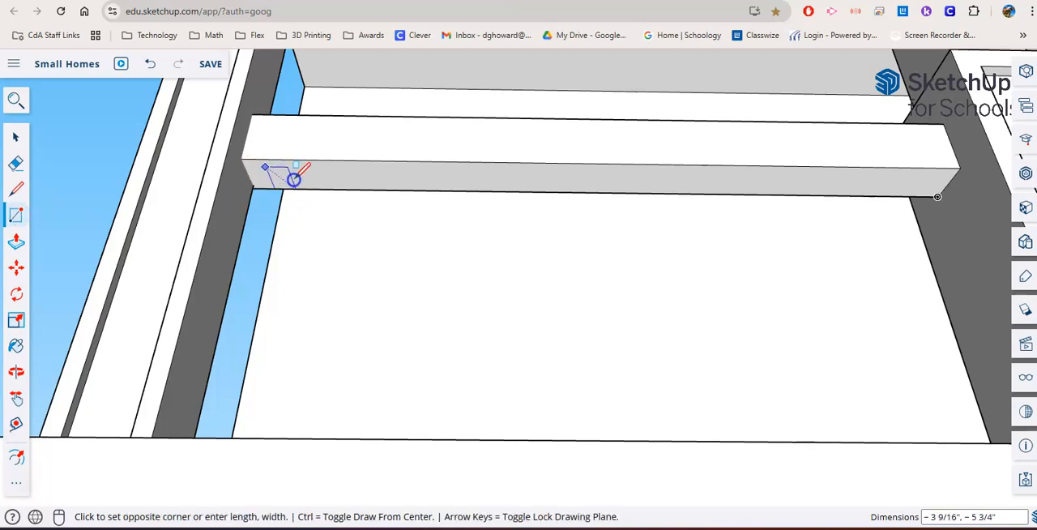
left_click(294, 178)
scroll(296, 175, "up", 2)
key("ctrl")
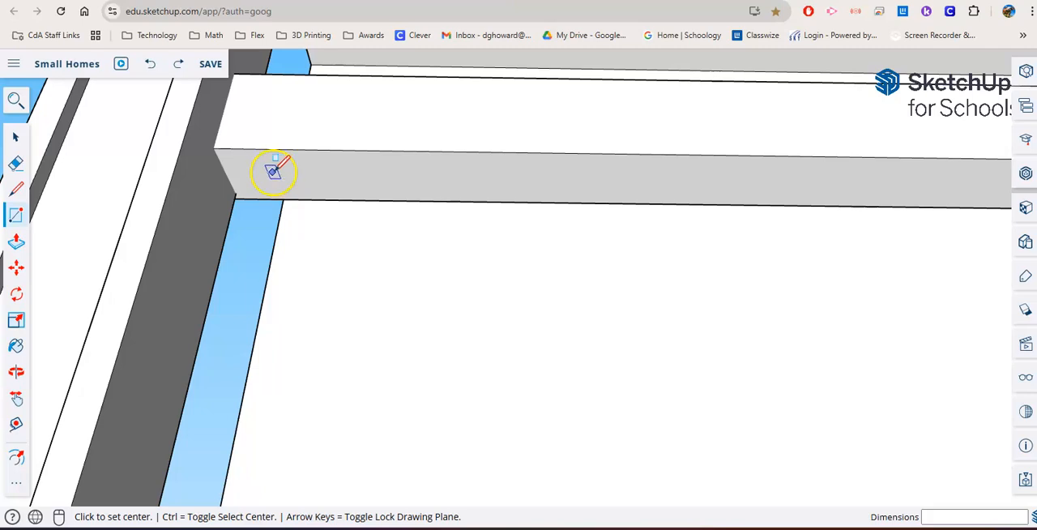
left_click(271, 160)
left_click(305, 181)
key("ctrl+z")
- Draw three spaced baluster rectangles on the railing's underside near the corner post, the last about 3 13/16" by 2 3/8"
left_click(265, 162)
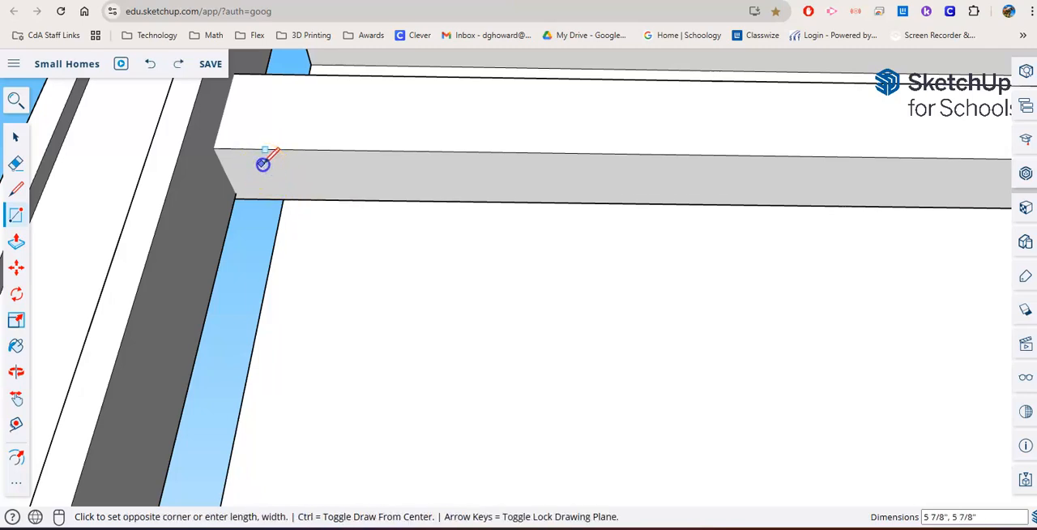
left_click(303, 183)
left_click(338, 166)
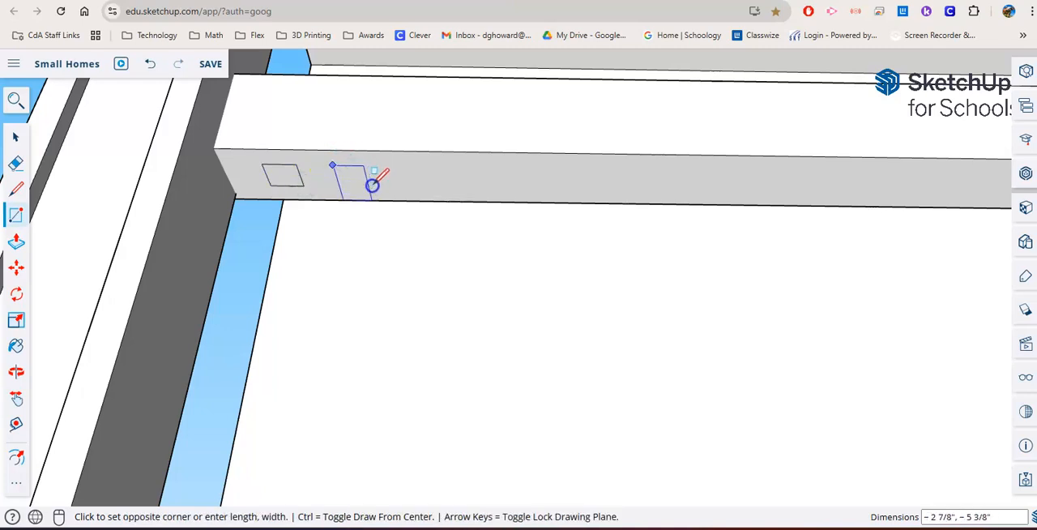
left_click(373, 184)
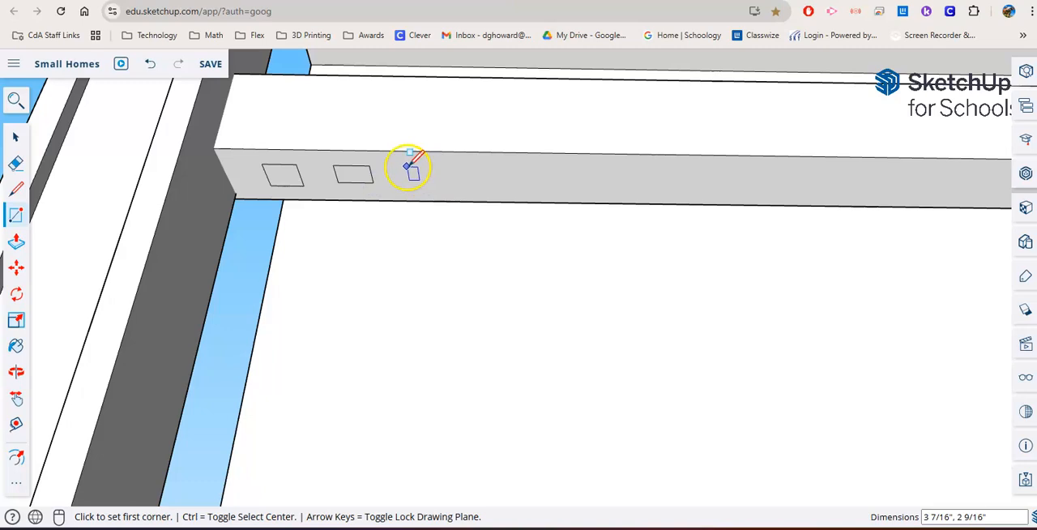
left_click(406, 166)
left_click(451, 184)
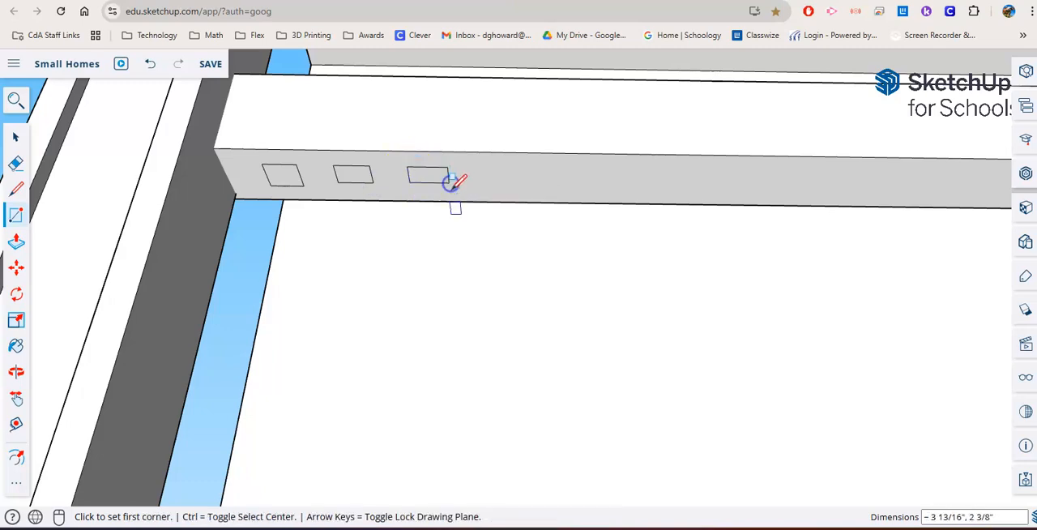
- Extrude the three small rectangles from the railing's underside down to the porch floor as balusters
scroll(429, 211, "down", 3)
left_click(16, 241)
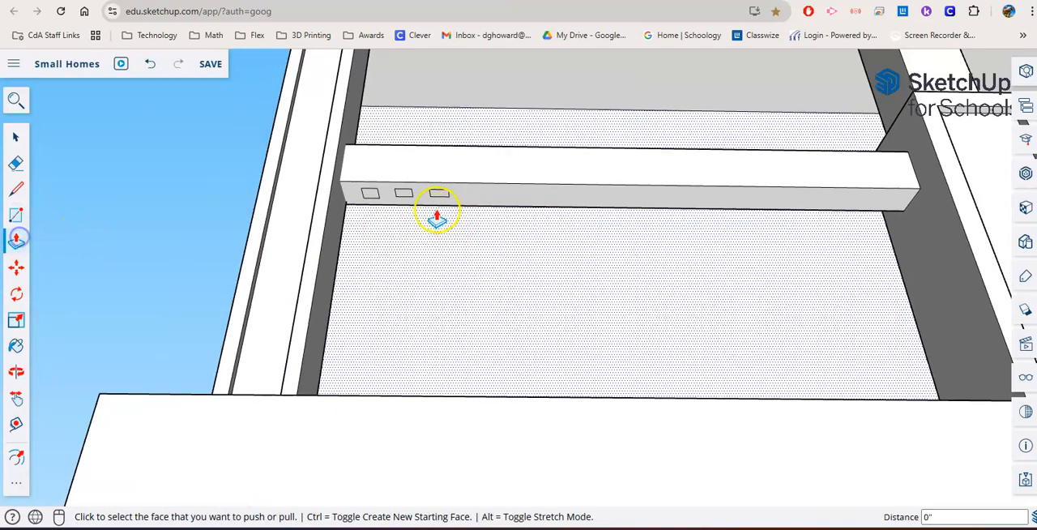
left_click(371, 195)
left_click(371, 398)
left_click_drag(405, 195, 398, 428)
left_click(434, 196)
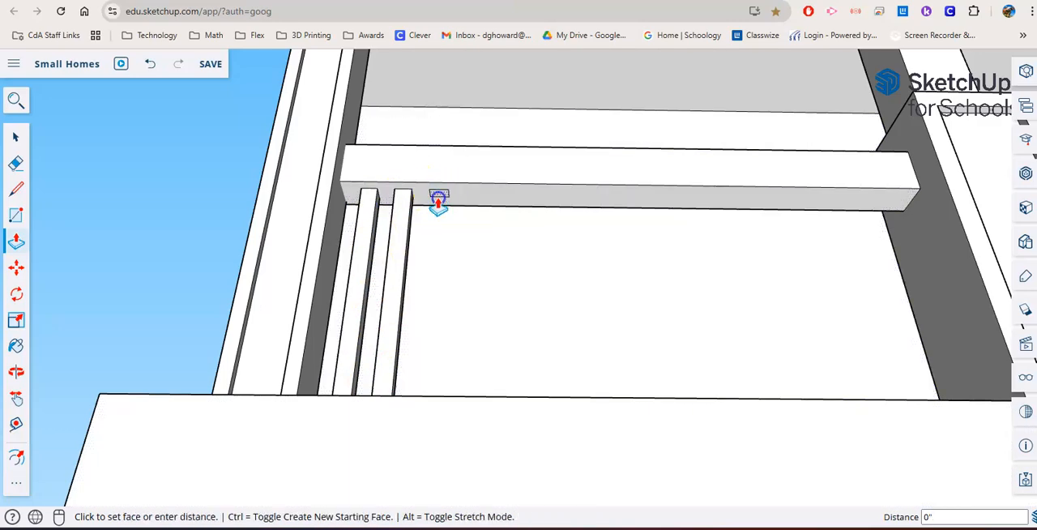
left_click(440, 435)
- Examine the porch railing, balusters and posts from several angles around the house
middle_click_drag(440, 435, 454, 369)
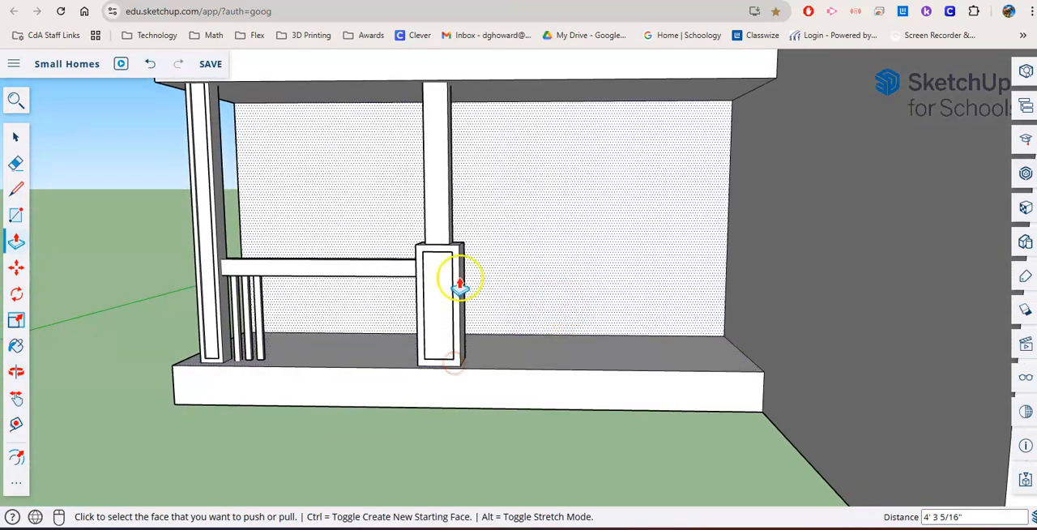
scroll(359, 273, "down", 3)
middle_click_drag(359, 273, 493, 304)
middle_click_drag(314, 328, 486, 331)
scroll(466, 333, "up", 2)
scroll(282, 361, "down", 2)
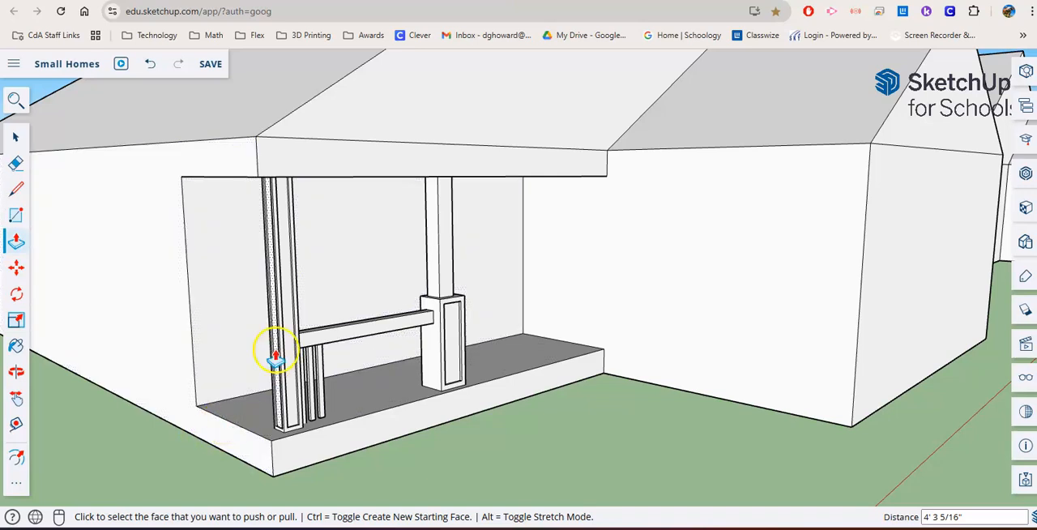
middle_click_drag(260, 343, 308, 344)
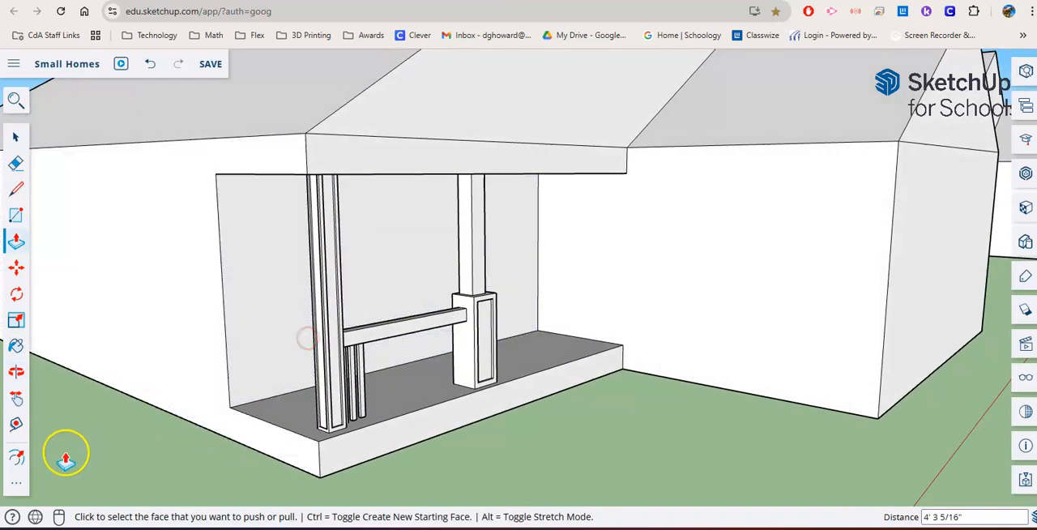
- Draw a horizontal line across the upper part of the house's gable wall as the base of a smaller gable
left_click(512, 346)
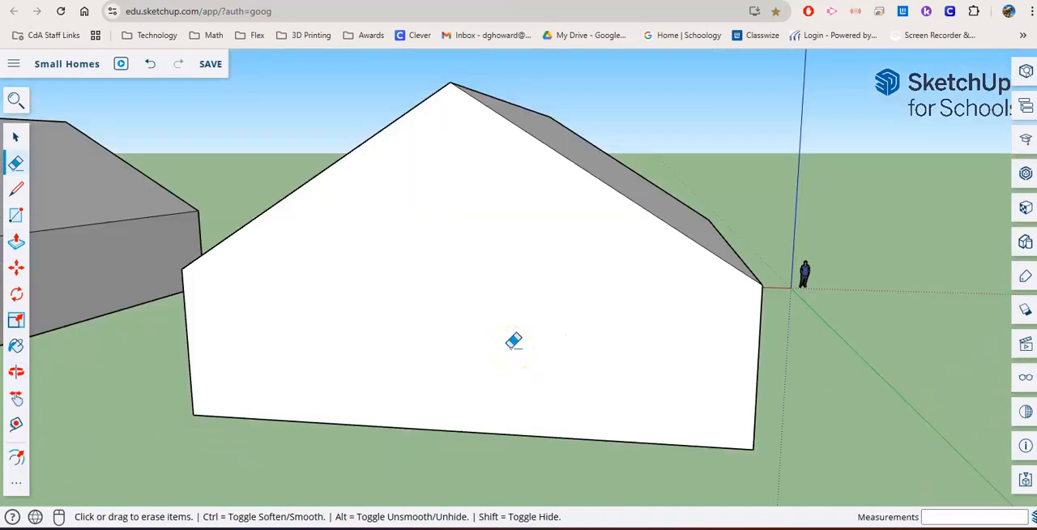
middle_click_drag(613, 339, 600, 322)
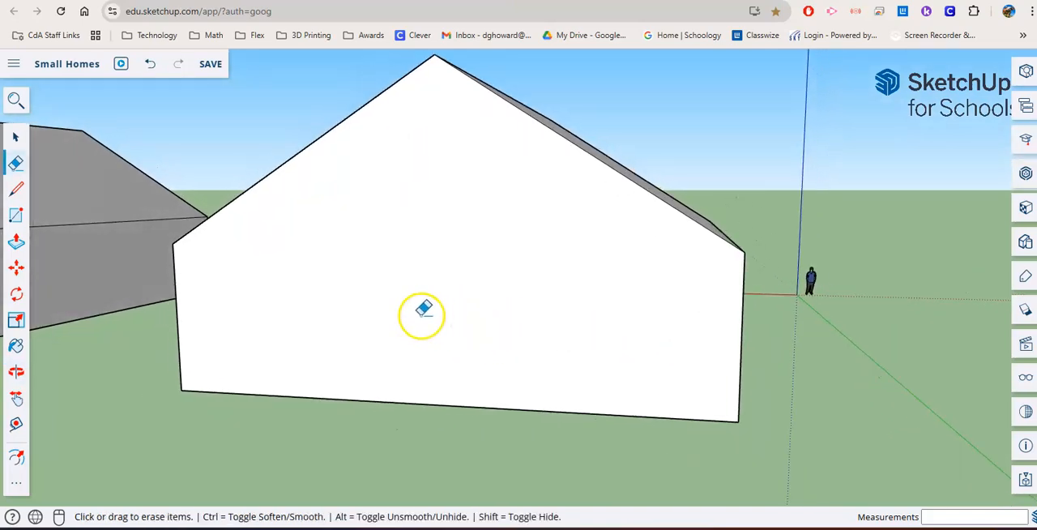
left_click(20, 193)
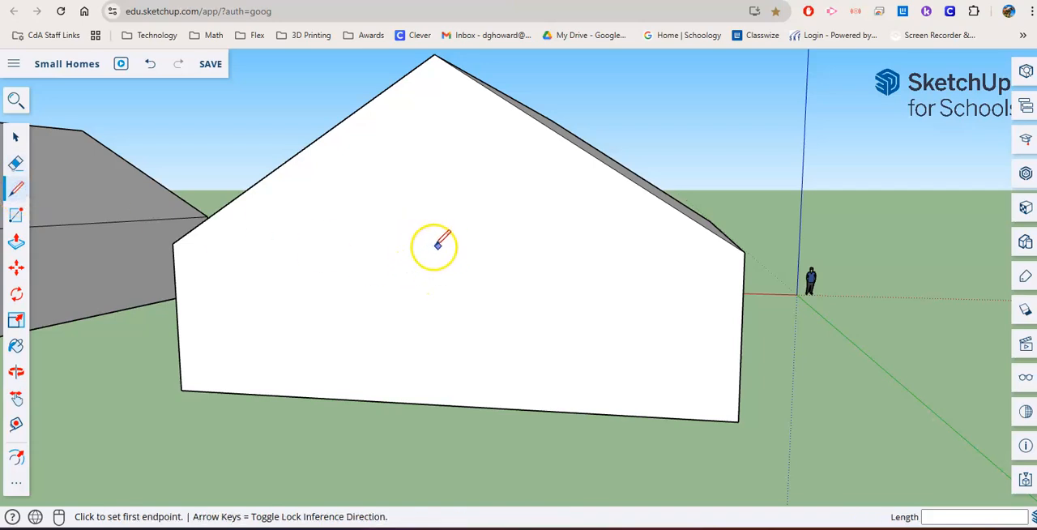
left_click(399, 245)
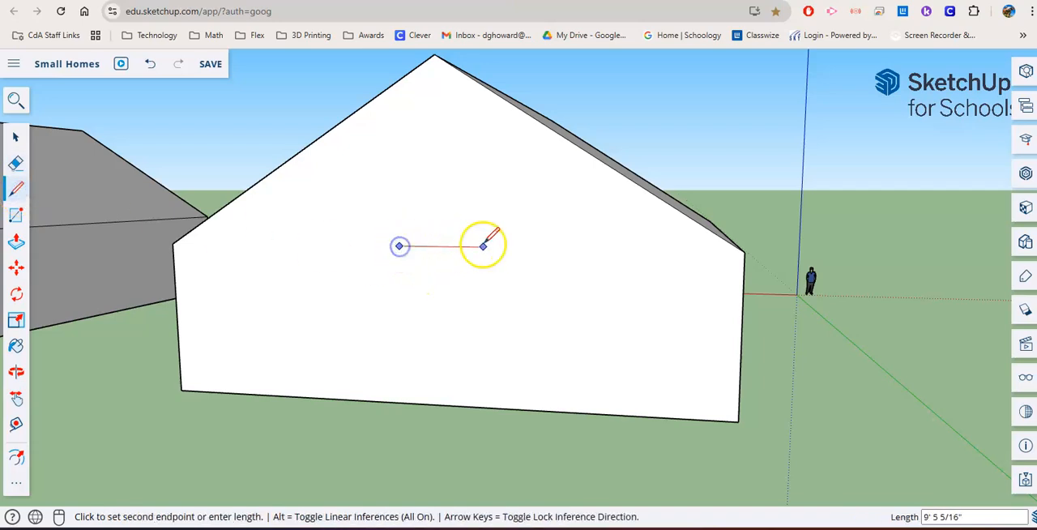
left_click(657, 250)
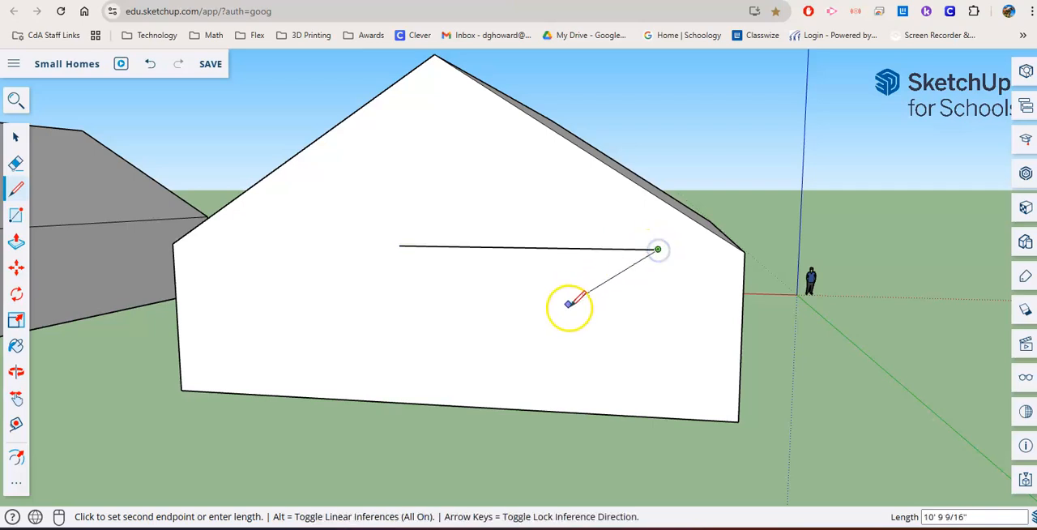
double_click(583, 269)
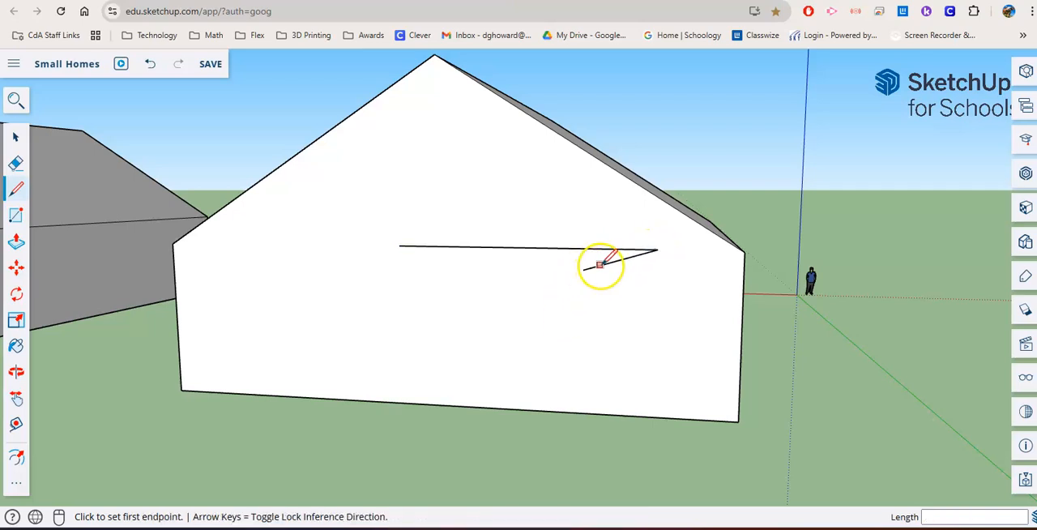
- Draw a vertical line about 9' up from the base line's midpoint and connect its top to both ends, forming a triangle
left_click(524, 247)
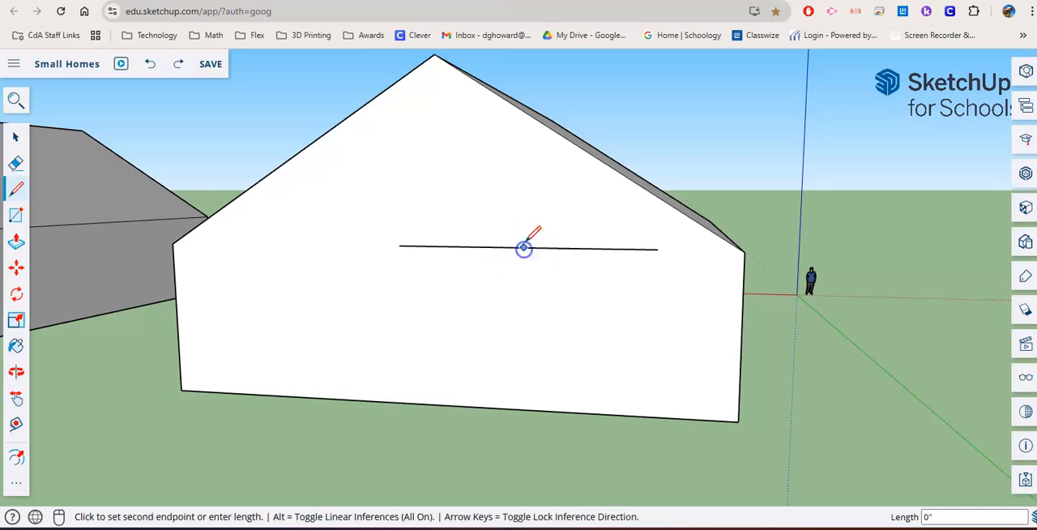
left_click(524, 158)
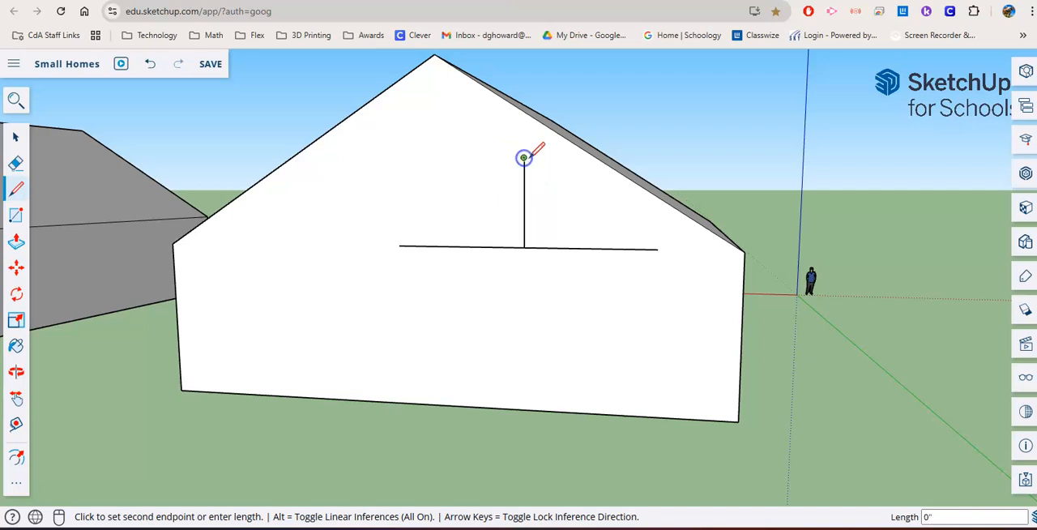
left_click(660, 249)
left_click(523, 158)
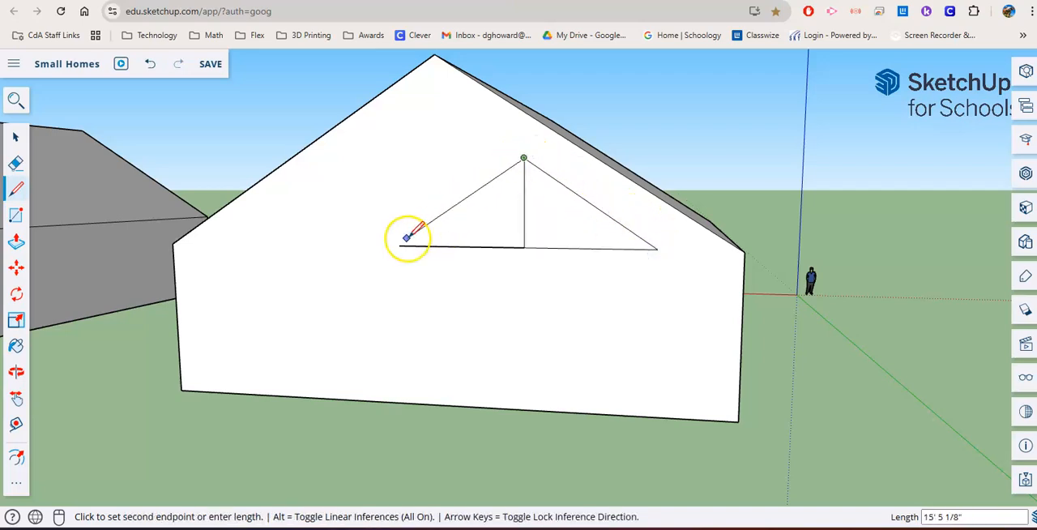
left_click(400, 245)
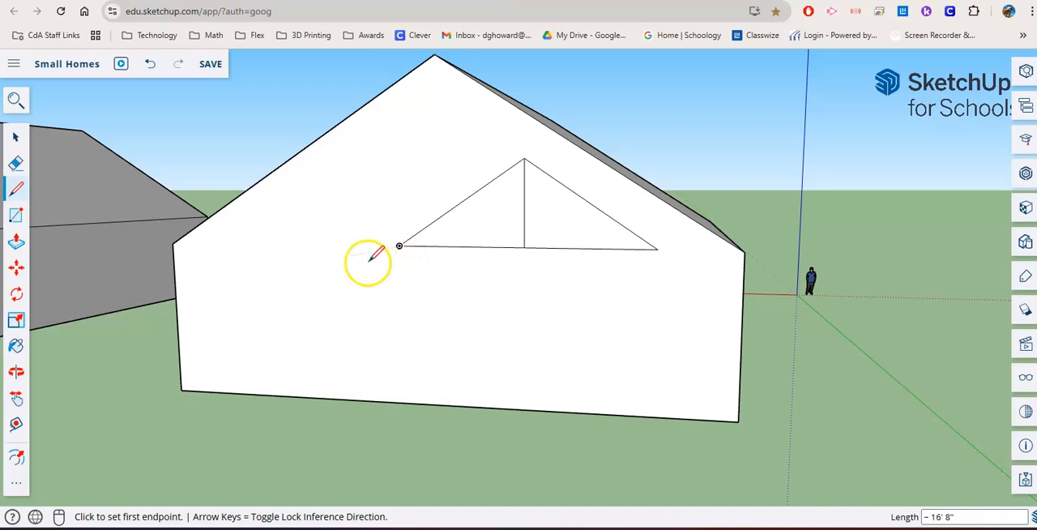
- Erase the triangle's vertical centre line and pull the triangular face outward from the wall as a projecting gable roof
left_click(14, 163)
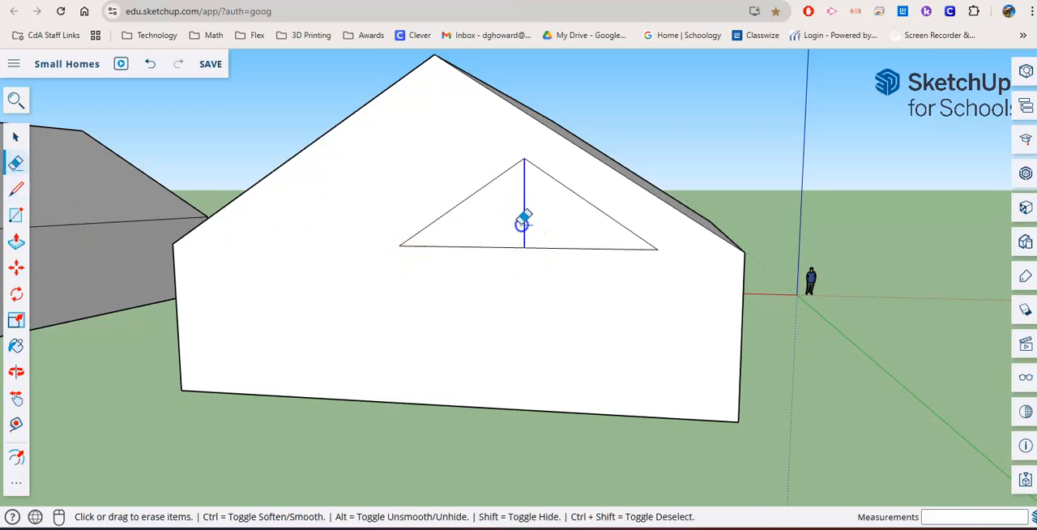
left_click(16, 240)
left_click(494, 238)
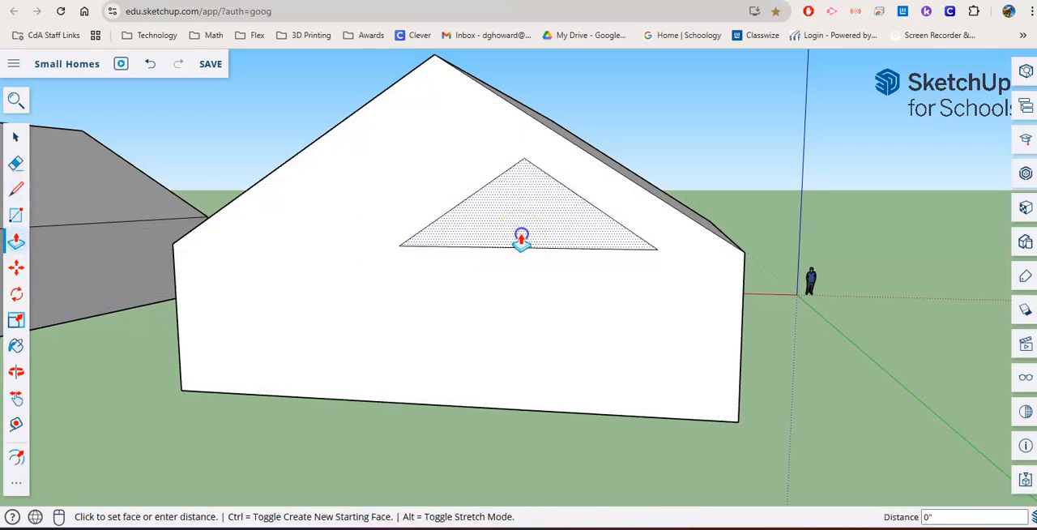
left_click(487, 247)
middle_click_drag(477, 248, 373, 192)
left_click(419, 219)
left_click(437, 218)
left_click(472, 227)
left_click(467, 227)
left_click(457, 225)
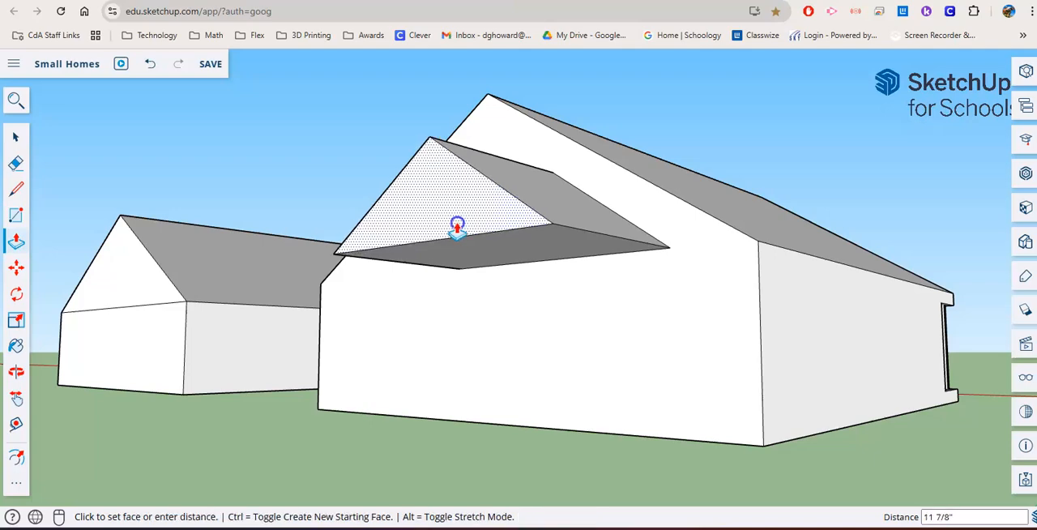
left_click(459, 224)
- Draw a square post outline of about 1' 3" on the projecting gable roof's underside near one outer corner
middle_click_drag(482, 284, 453, 134)
middle_click_drag(454, 331, 452, 238)
middle_click_drag(122, 219, 385, 269)
key("r")
left_click(301, 157)
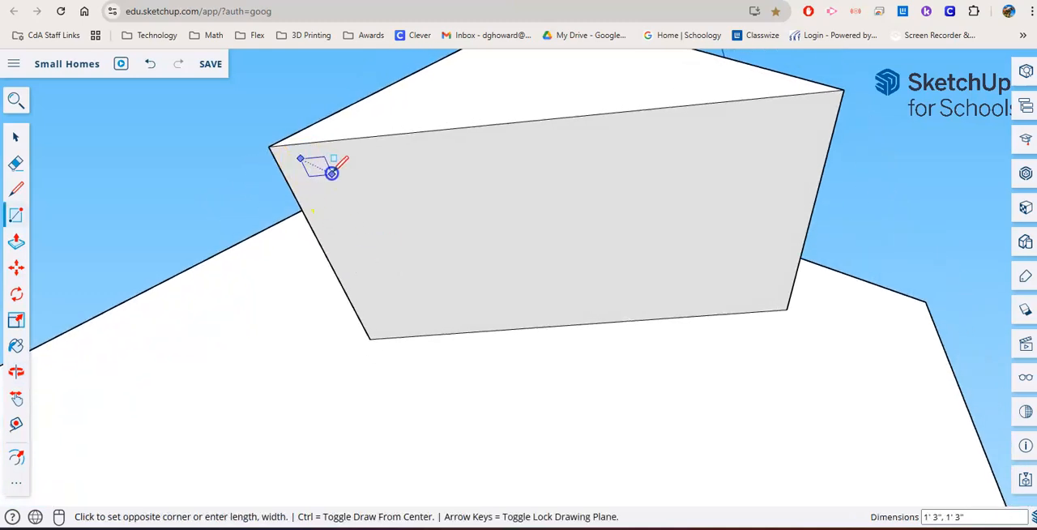
left_click(333, 173)
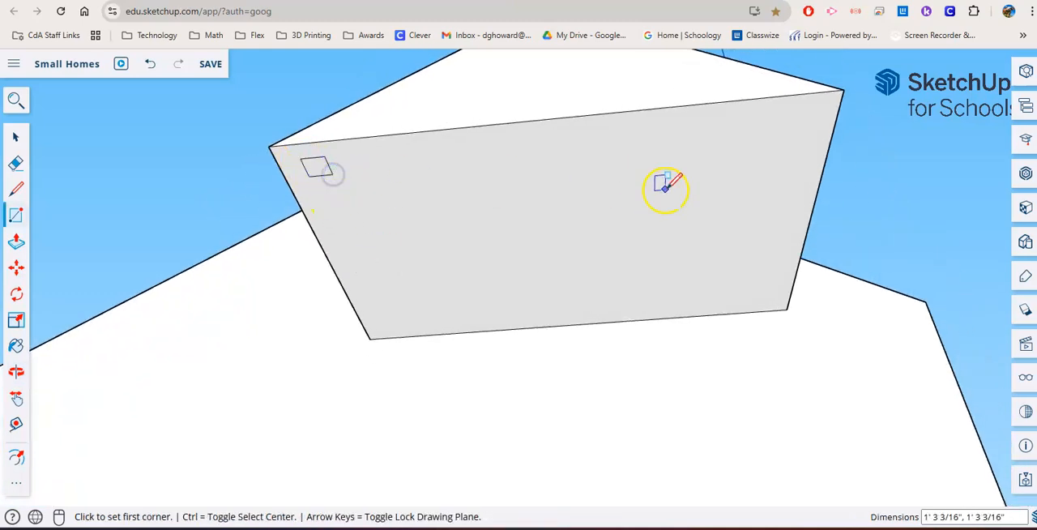
- Draw a square outline of about 1' 1" near the projecting roof's other outer corner and extrude both outlines down as posts
left_click(800, 114)
left_click(813, 135)
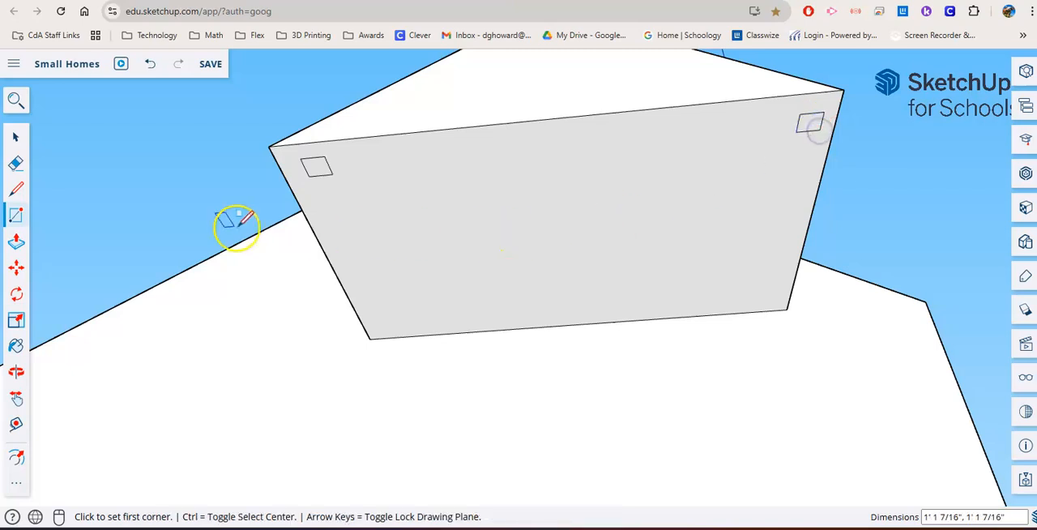
left_click(16, 240)
middle_click_drag(359, 225, 331, 179)
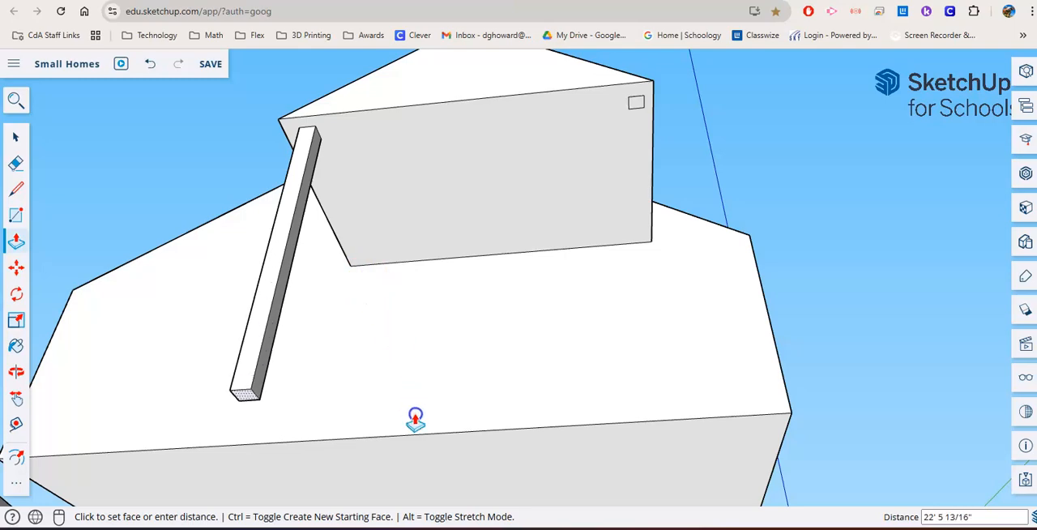
left_click(428, 464)
left_click(633, 104)
left_click(579, 442)
mouse_move(466, 288)
middle_mouse_down()
mouse_move(413, 290)
mouse_move(424, 348)
mouse_move(412, 259)
mouse_move(501, 354)
mouse_move(471, 289)
middle_mouse_up()
scroll(474, 284, "up", 3)
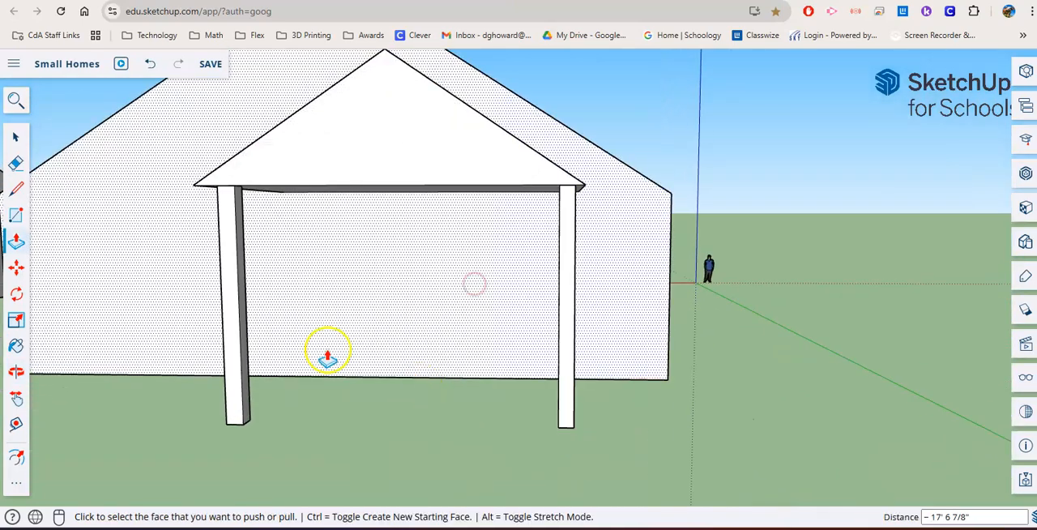
left_click(16, 219)
left_click(409, 372)
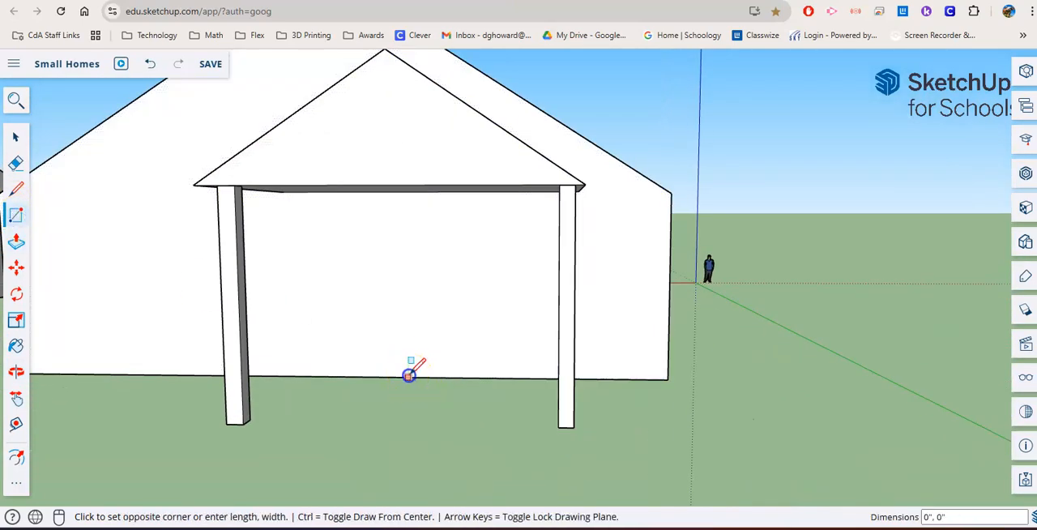
left_click(525, 261)
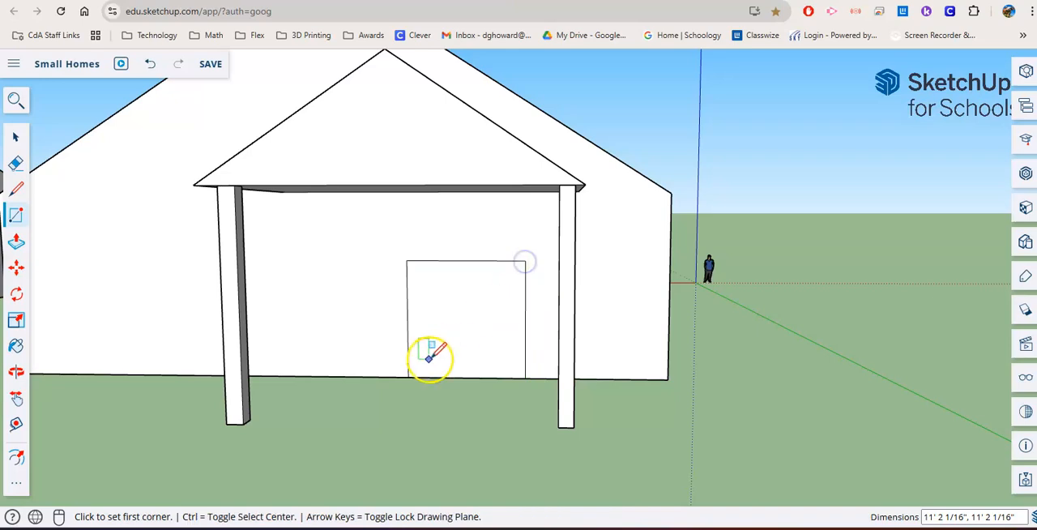
key("ctrl+z")
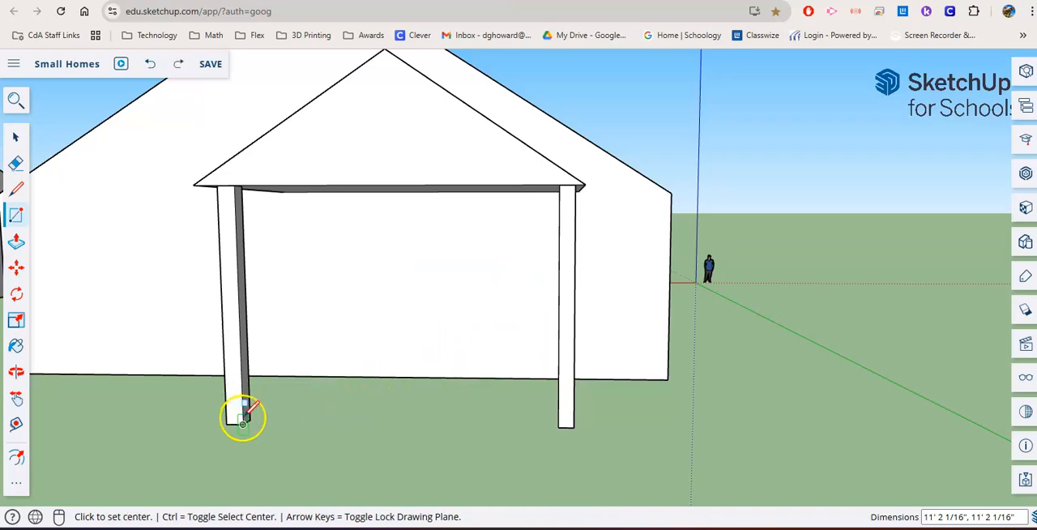
- Draw a long rectangle of about 29' 10" by 1' 8" low on the wall behind the two posts
middle_click_drag(278, 398, 258, 363)
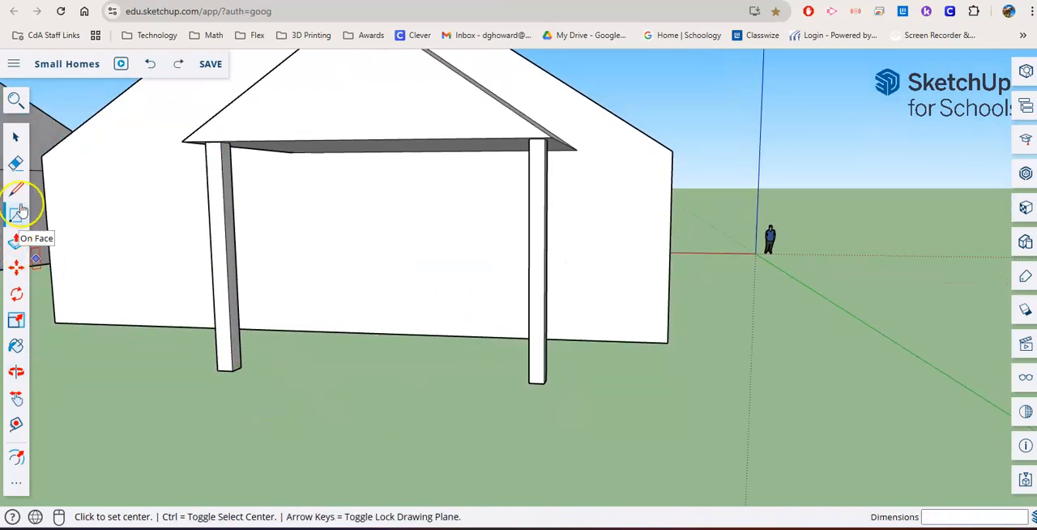
scroll(259, 287, "up", 3)
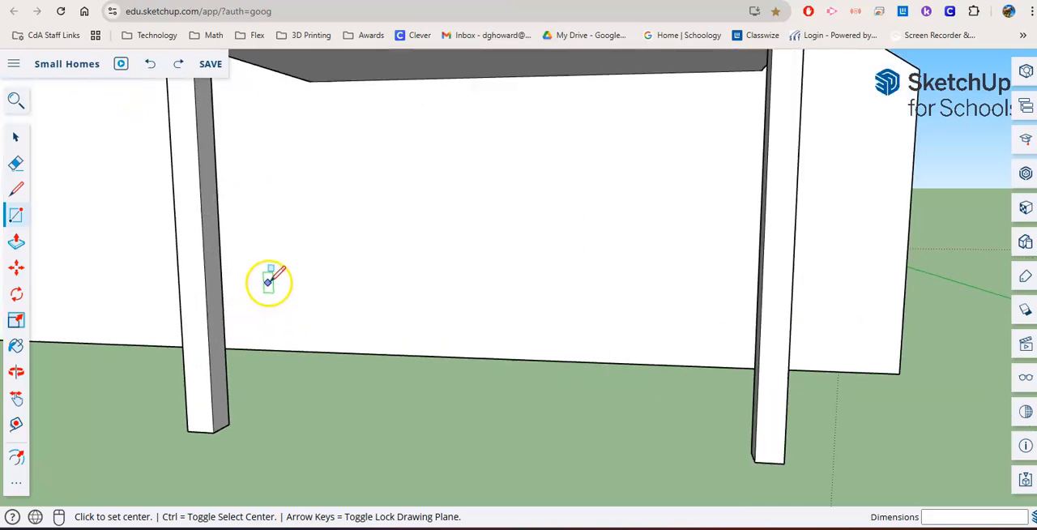
left_click(268, 281)
left_click(516, 310)
key("ctrl+z")
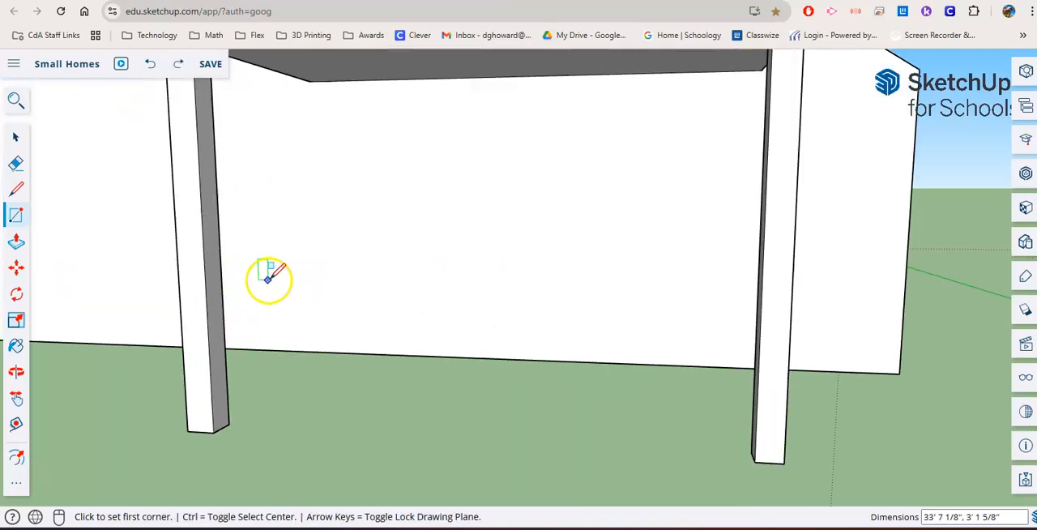
left_click(277, 281)
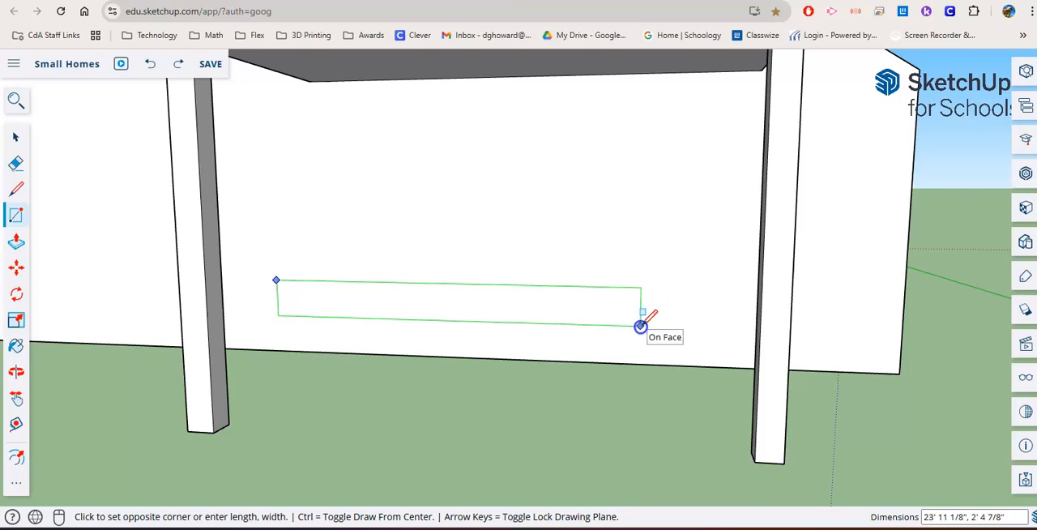
left_click(739, 316)
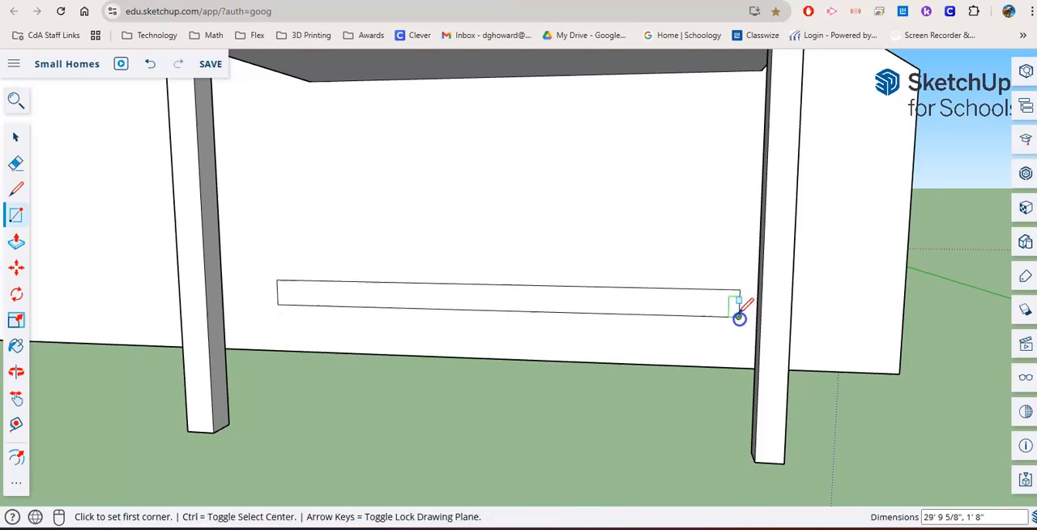
- Extrude the long rectangle outward from the wall to the front of the posts as a porch deck, adjusting its faces to meet them
left_click(14, 248)
left_click(336, 304)
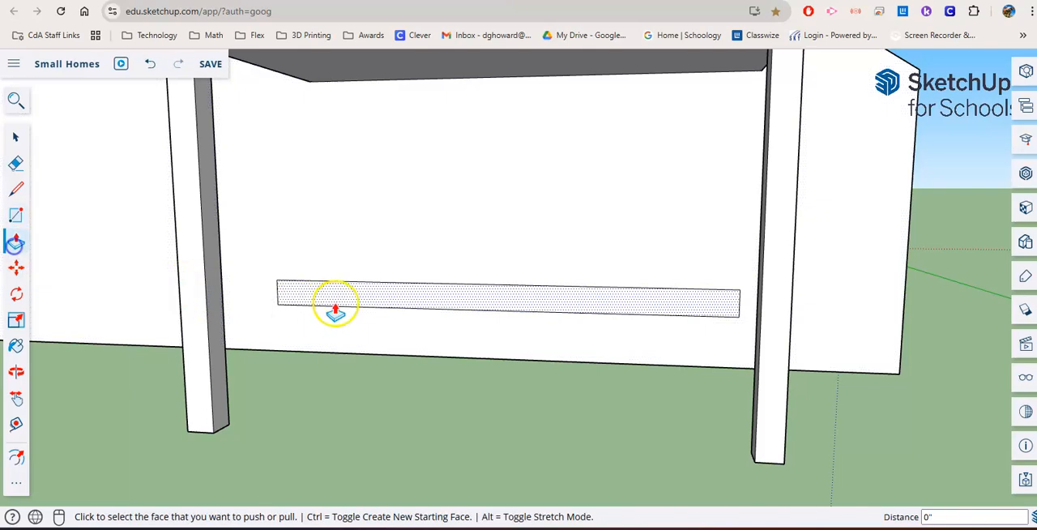
left_click(234, 364)
middle_click_drag(234, 364, 597, 398)
left_click(393, 398)
middle_click_drag(394, 398, 576, 370)
left_click(696, 361)
left_click_drag(619, 358, 602, 332)
middle_click_drag(477, 345, 598, 351)
left_click(523, 317)
middle_click_drag(494, 340, 540, 360)
- Draw a door rectangle of about 6' 5" by 8' 10" on the house wall, rising from the deck's back edge
left_click(17, 217)
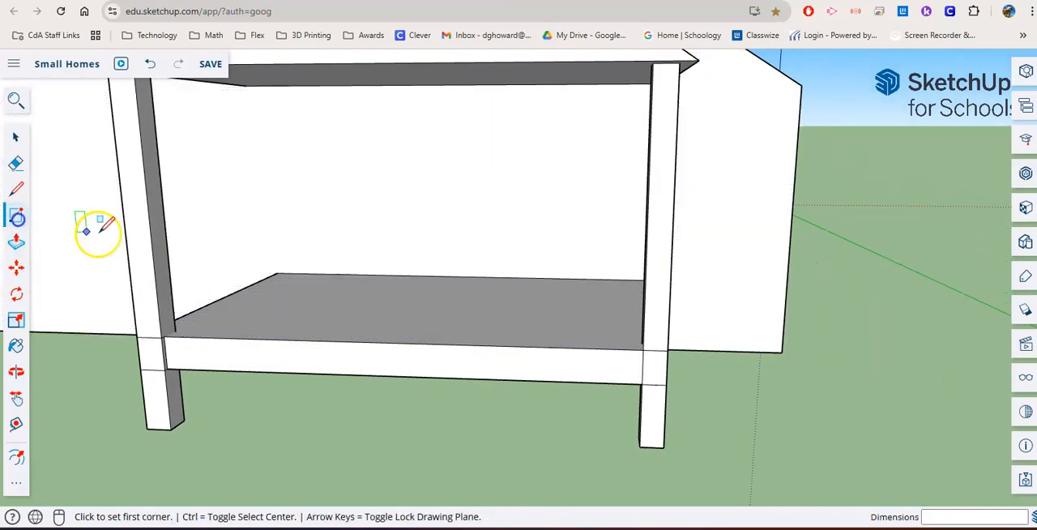
left_click(458, 277)
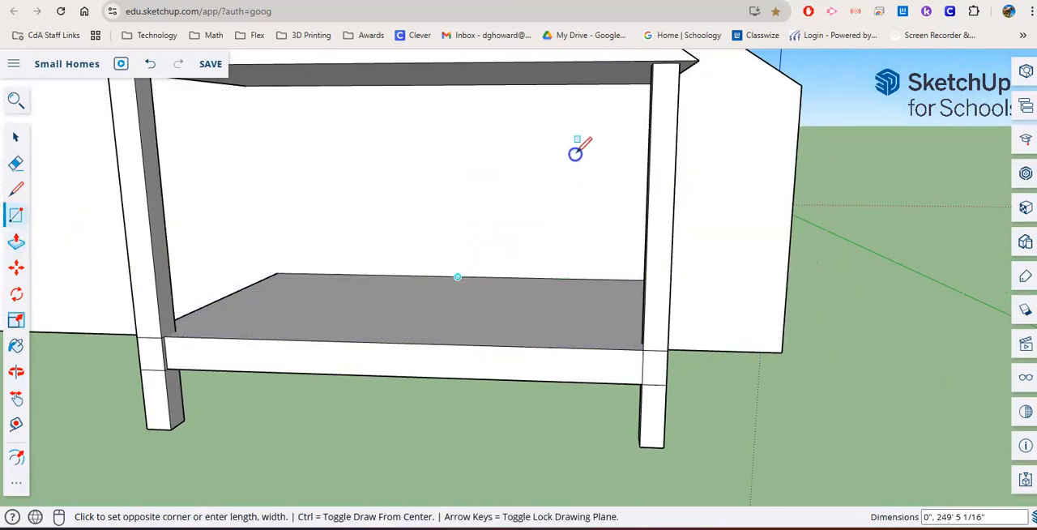
left_click(551, 146)
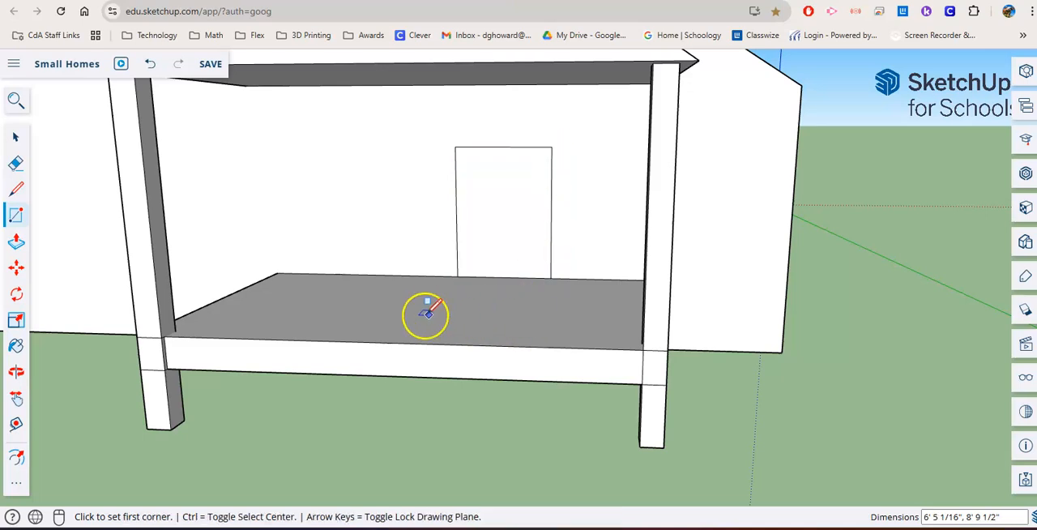
- Offset the outline of the projecting gable's triangular front face inward to form a narrow border
scroll(426, 314, "down", 3)
middle_click_drag(396, 301, 672, 324)
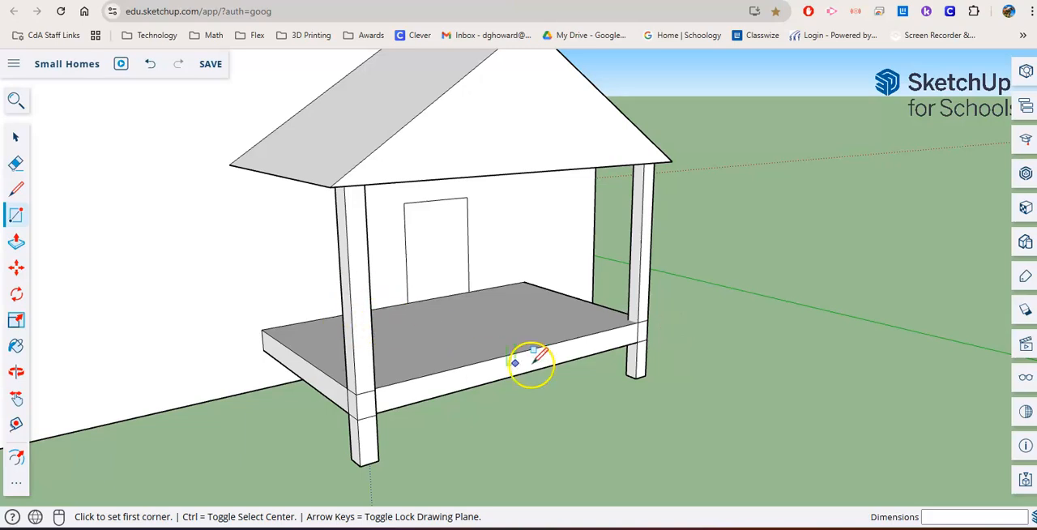
middle_click_drag(525, 311, 486, 334)
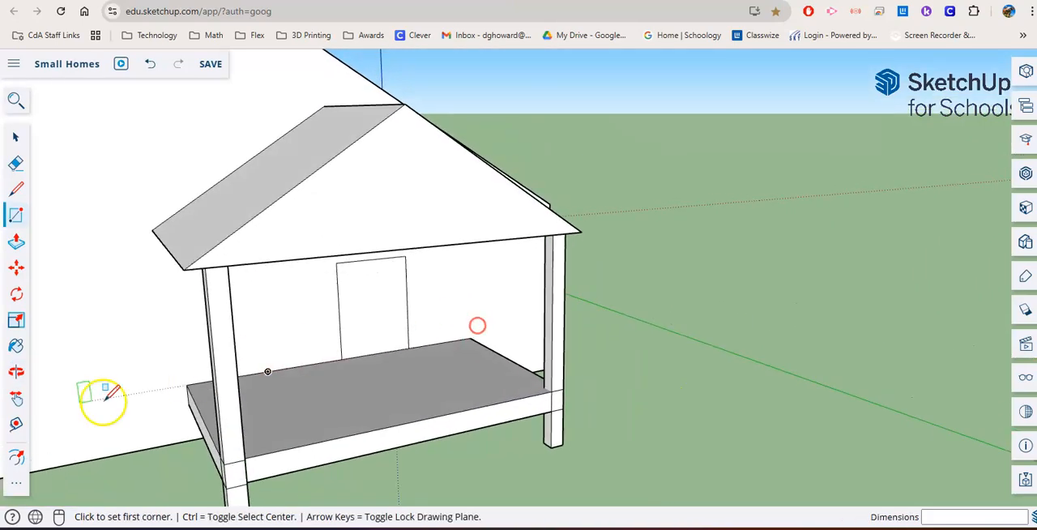
left_click(16, 456)
left_click(385, 229)
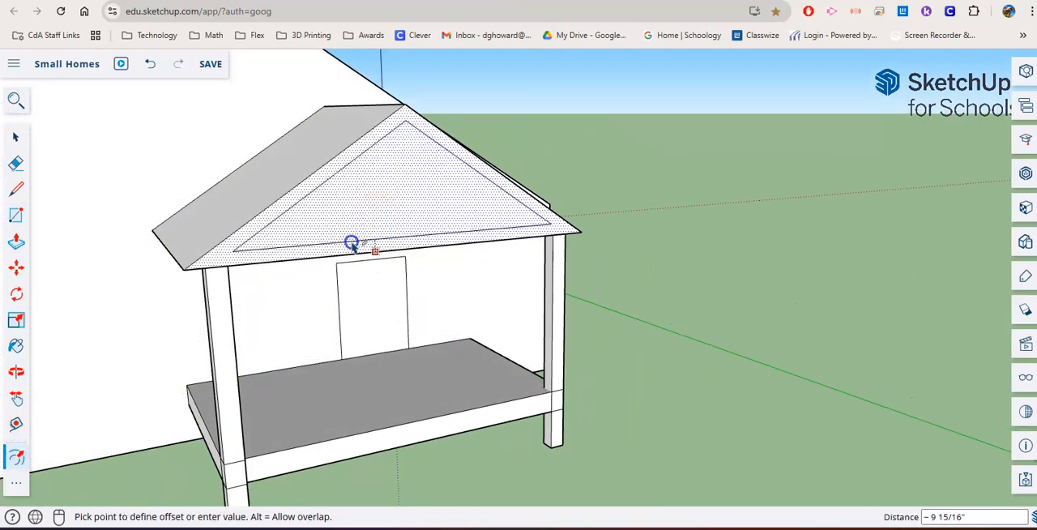
left_click(353, 245)
- Recess the inner triangle of the projecting gable's front face by about 4"
left_click(18, 243)
left_click(308, 239)
left_click(307, 239)
key("ctrl+z")
left_click(335, 236)
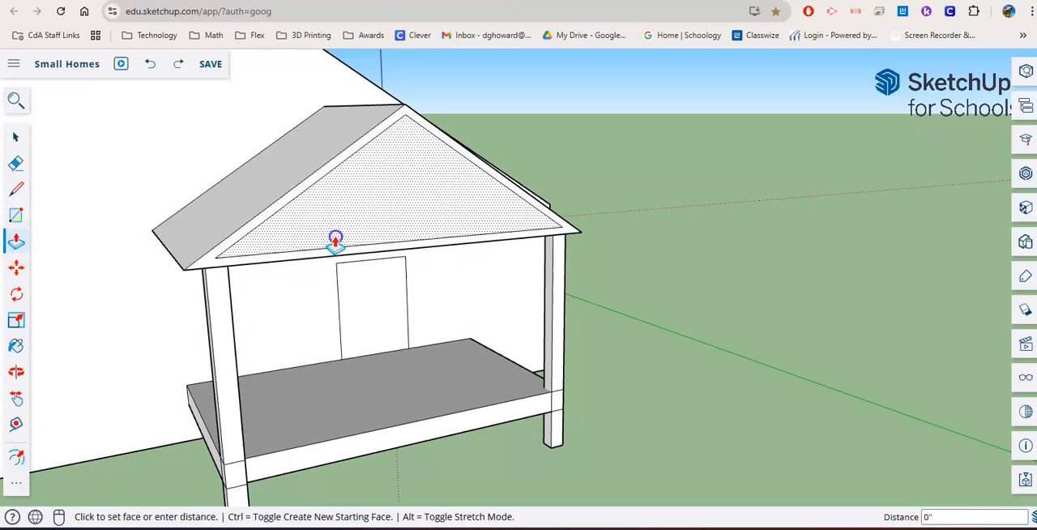
left_click(335, 236)
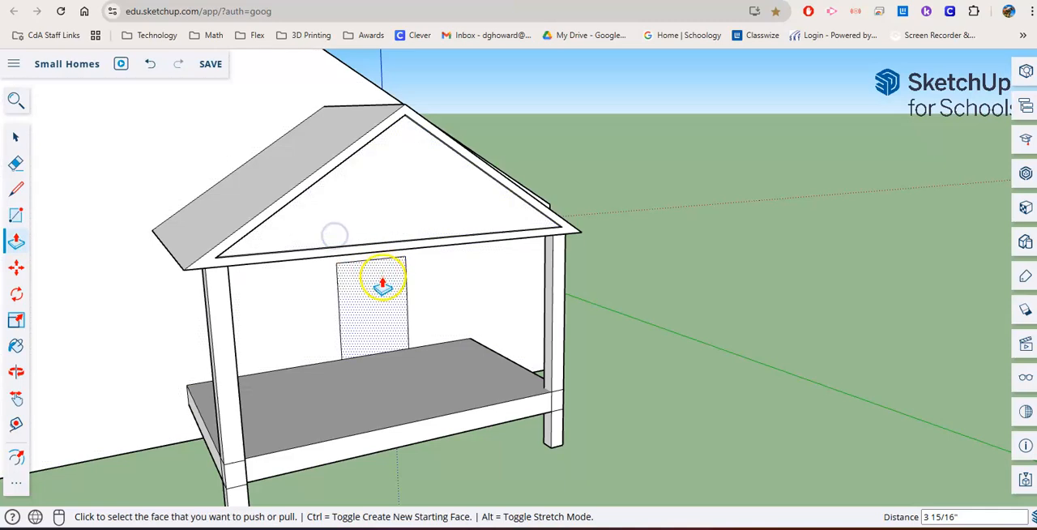
- Draw a horizontal line about 15' 1" long on the wall just above the framed doorway beside the gabled wing
middle_click_drag(128, 381, 303, 350)
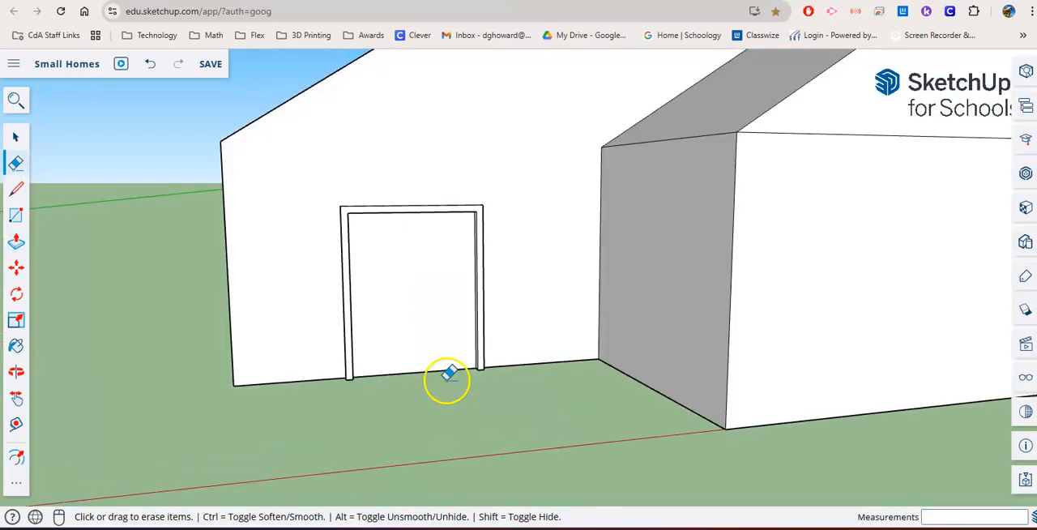
mouse_move(446, 375)
middle_mouse_down()
mouse_move(435, 381)
mouse_move(456, 403)
mouse_move(526, 417)
mouse_move(479, 389)
mouse_move(418, 377)
middle_mouse_up()
scroll(514, 405, "up", 3)
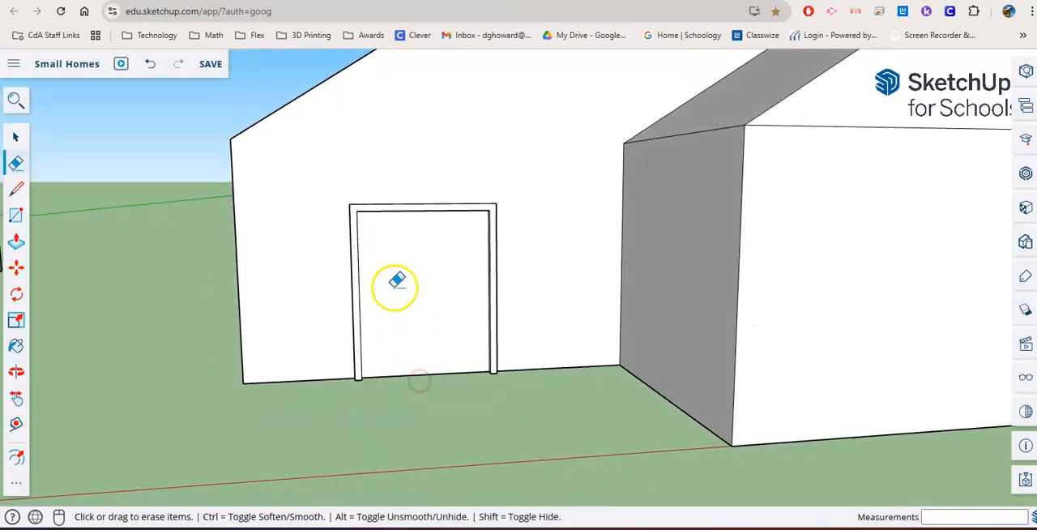
scroll(427, 358, "down", 3)
mouse_move(470, 352)
middle_mouse_down()
mouse_move(461, 398)
mouse_move(544, 390)
middle_mouse_up()
mouse_move(466, 398)
middle_mouse_down()
mouse_move(565, 373)
mouse_move(416, 371)
middle_mouse_up()
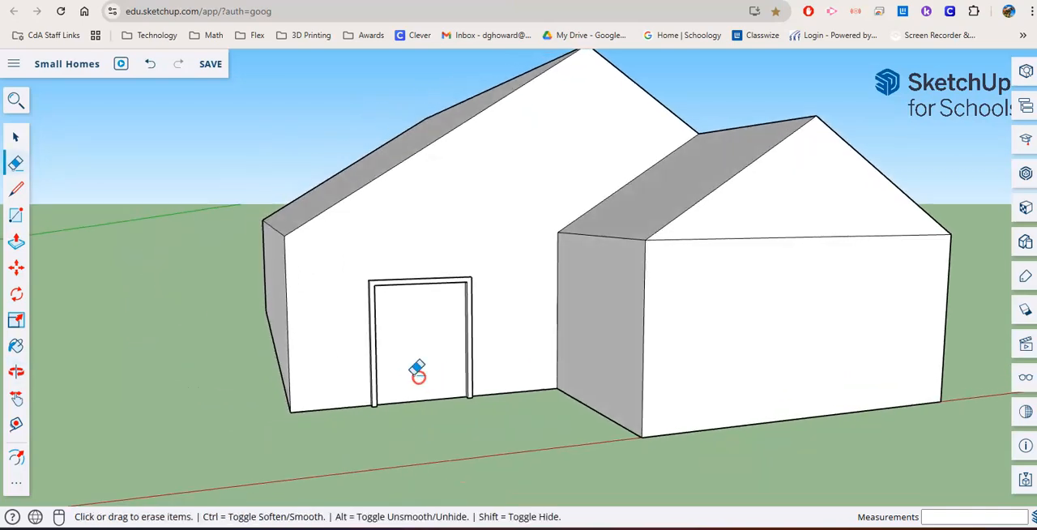
scroll(414, 363, "up", 3)
scroll(405, 352, "up", 2)
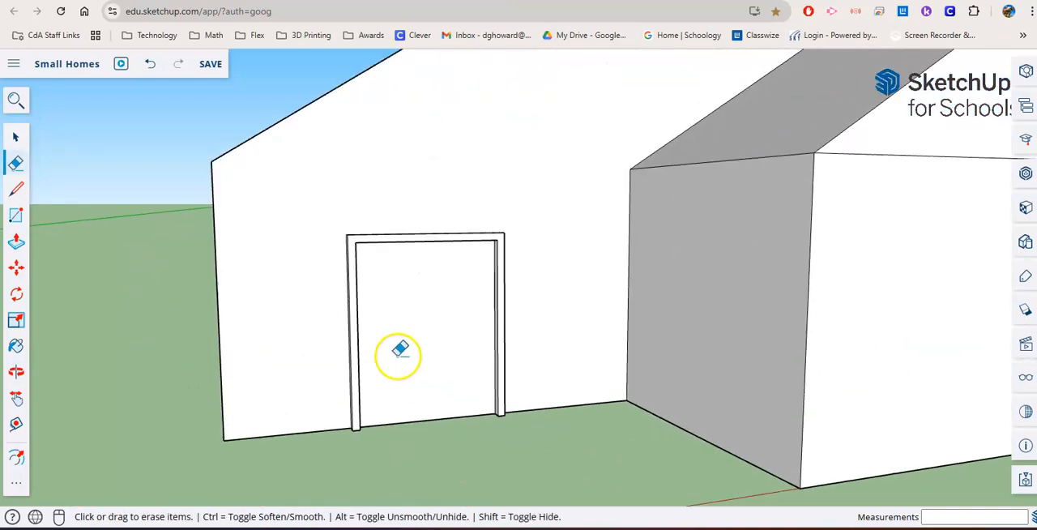
left_click(17, 191)
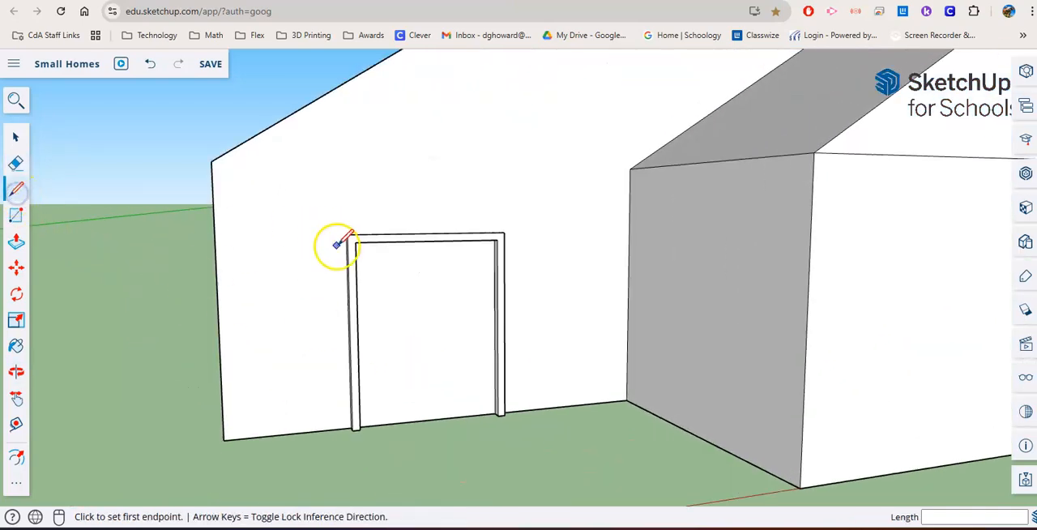
left_click(309, 212)
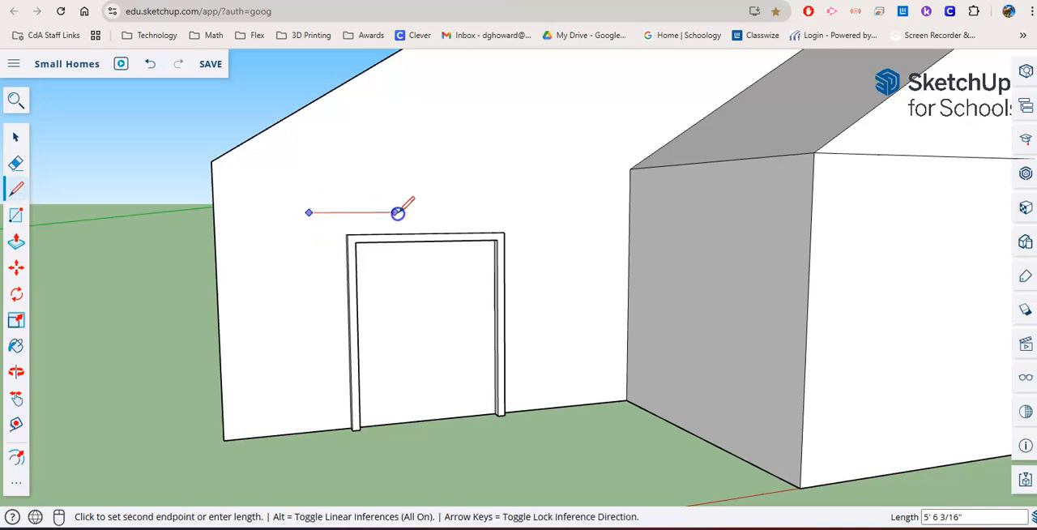
left_click(530, 212)
- Draw a vertical line up from the new line's midpoint and connect its top to both ends, forming a triangle above the doorway
middle_click_drag(425, 211, 359, 213)
left_click(432, 210)
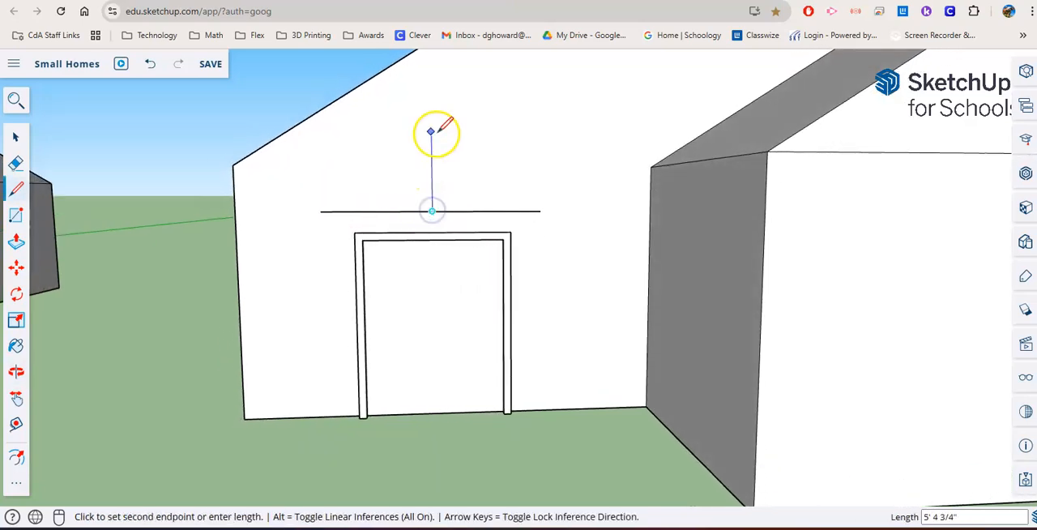
left_click(322, 212)
left_click(430, 98)
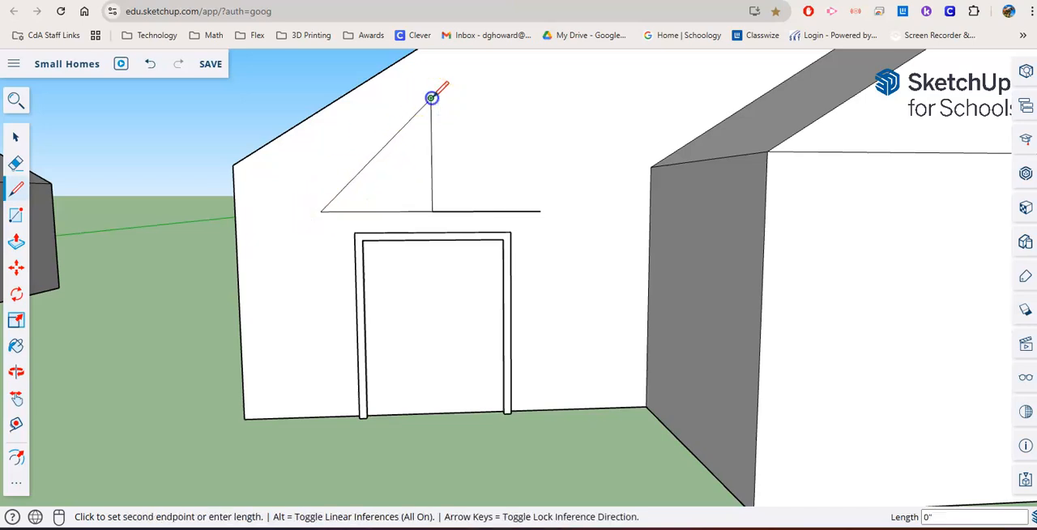
left_click(539, 211)
- Erase the triangle's vertical centre line and pull the triangular face out about 4' 11" as a small roof over the doorway
left_click(17, 164)
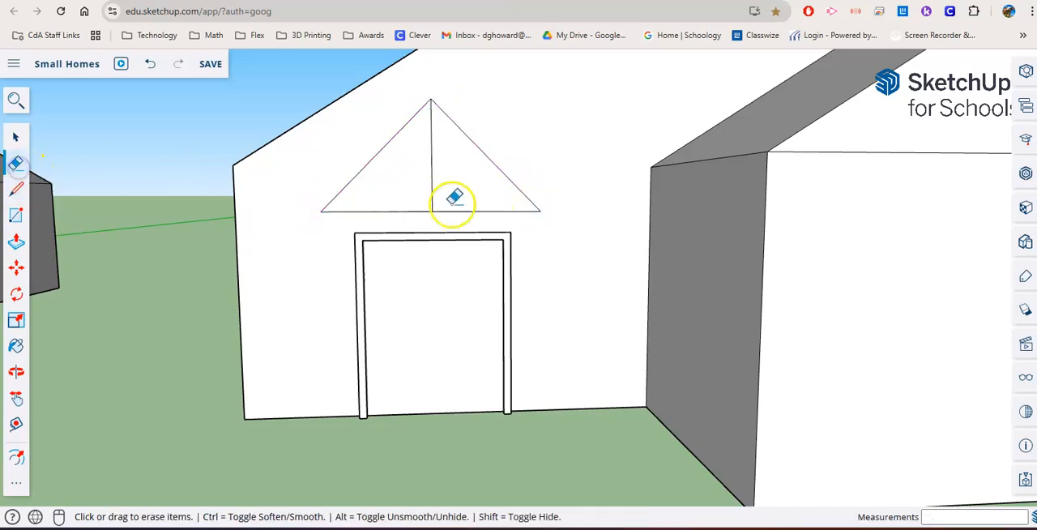
left_click(15, 243)
left_click(371, 207)
left_click(335, 212)
middle_click_drag(338, 213, 538, 250)
left_click(590, 260)
left_click(527, 249)
- Extrude the small doorway roof's underside downward by about 7" to thicken its base
middle_click_drag(522, 180, 494, 187)
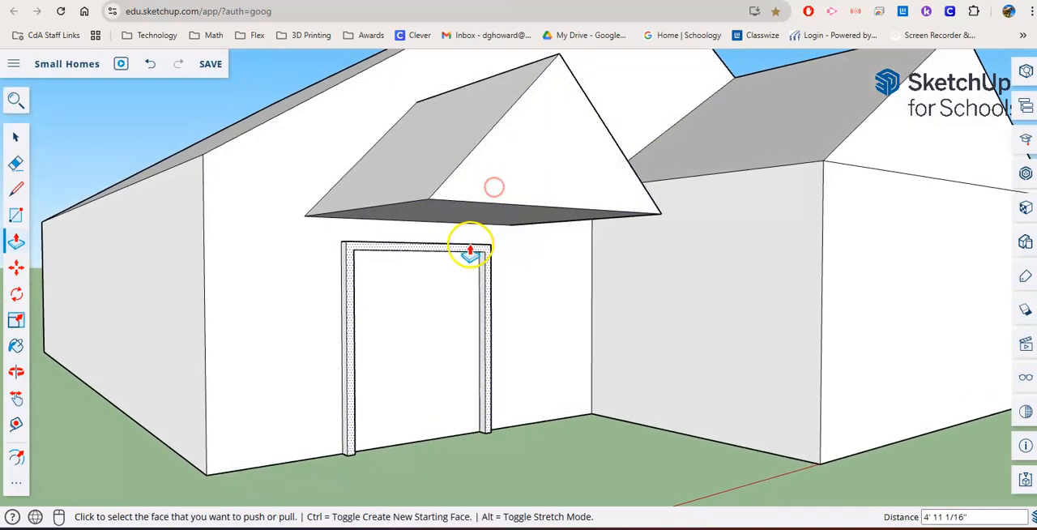
left_click(462, 225)
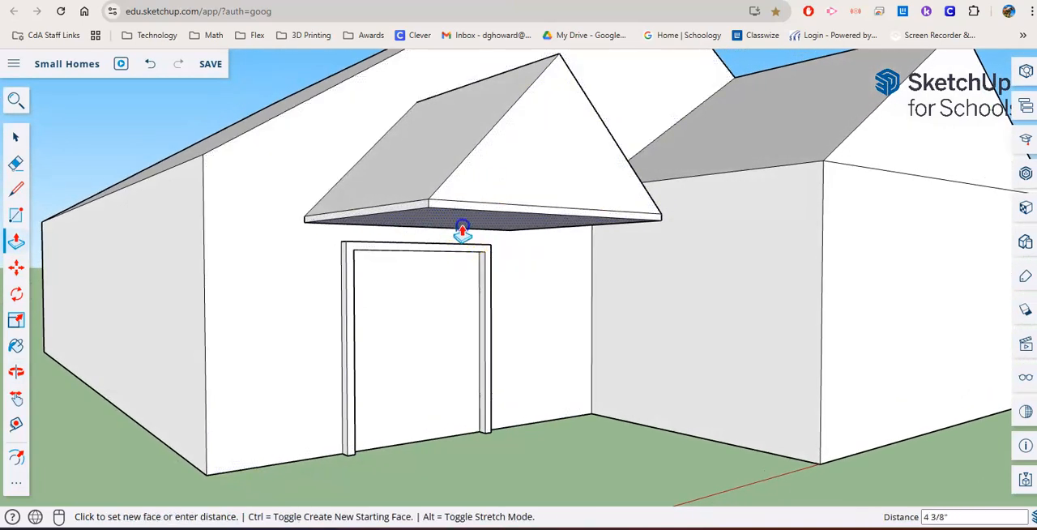
left_click(462, 231)
- Draw two round post outlines, about 7" in radius, on the doorway roof's underside near its outer corners
key("o")
middle_click_drag(453, 316, 346, 195)
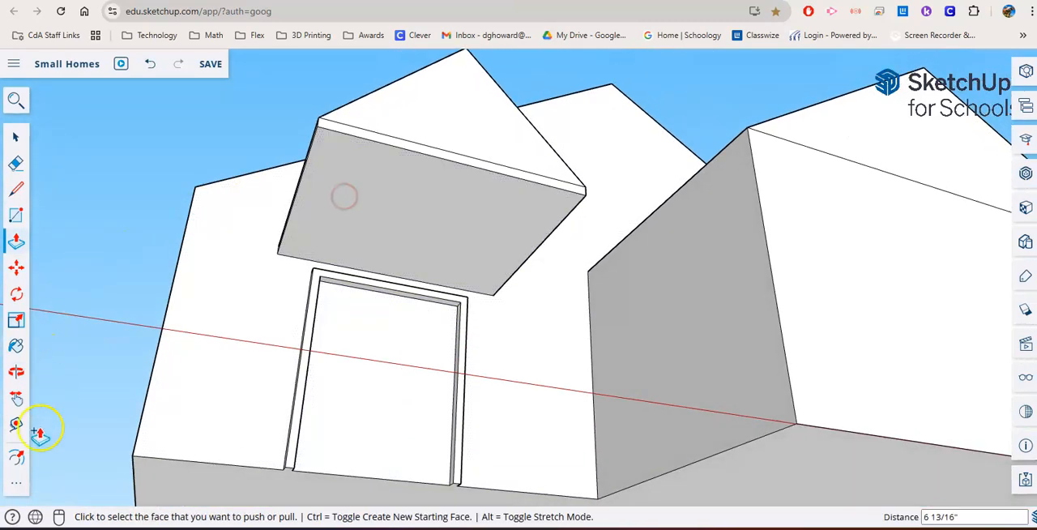
left_click(15, 484)
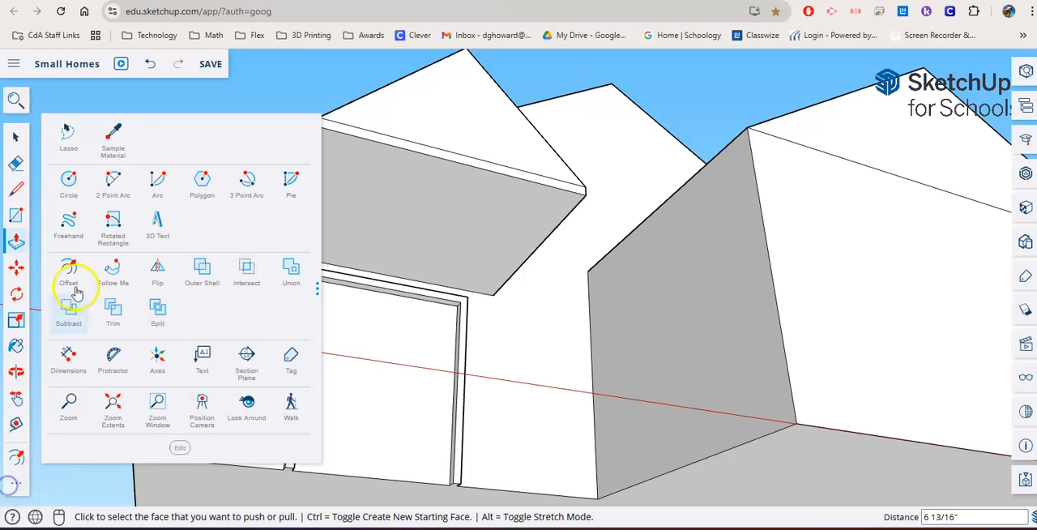
left_click(70, 201)
scroll(344, 170, "up", 1)
scroll(327, 148, "up", 1)
left_click(325, 126)
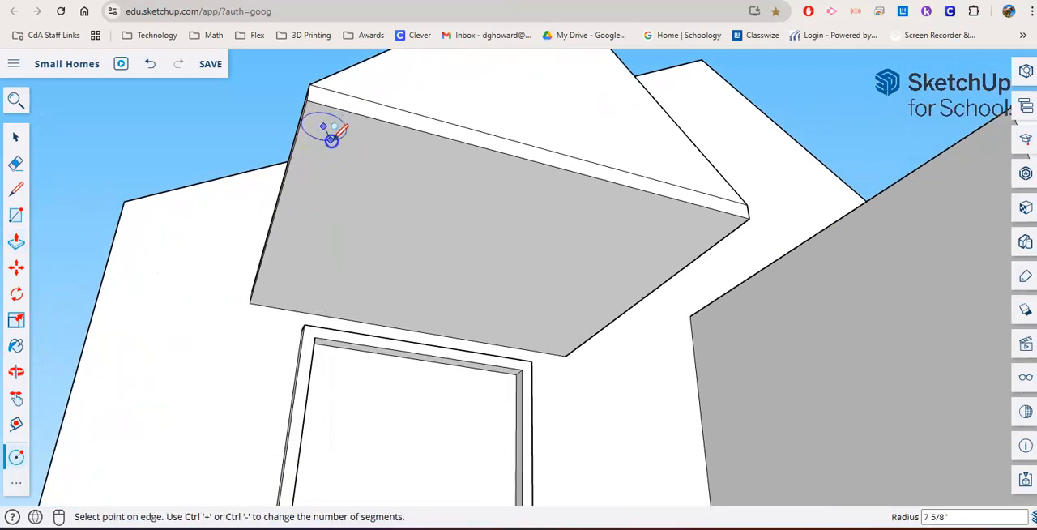
left_click(341, 130)
left_click(707, 226)
left_click(698, 233)
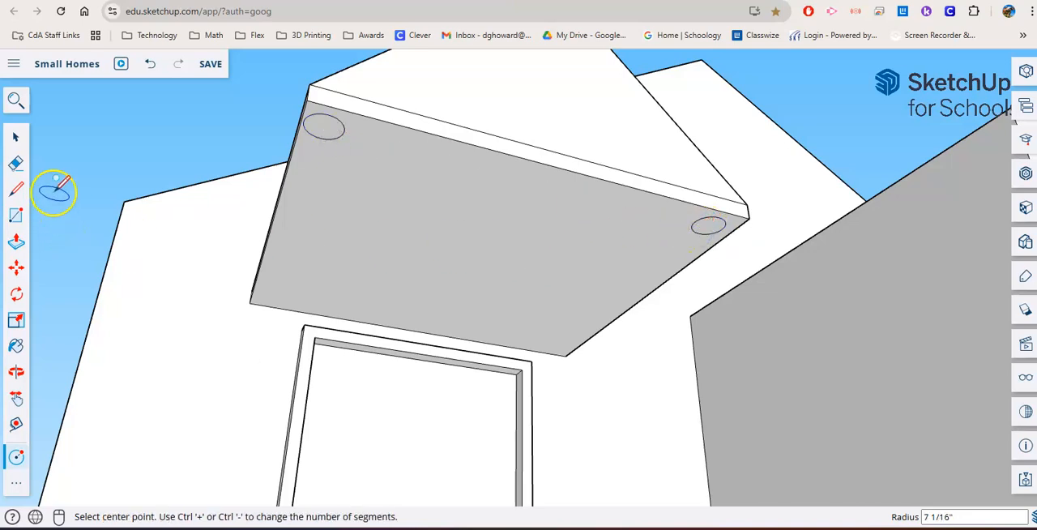
- Extrude the two circles beneath the small doorway roof downward into short round posts, the right one about 1' 11" long
left_click(16, 240)
left_click(324, 131)
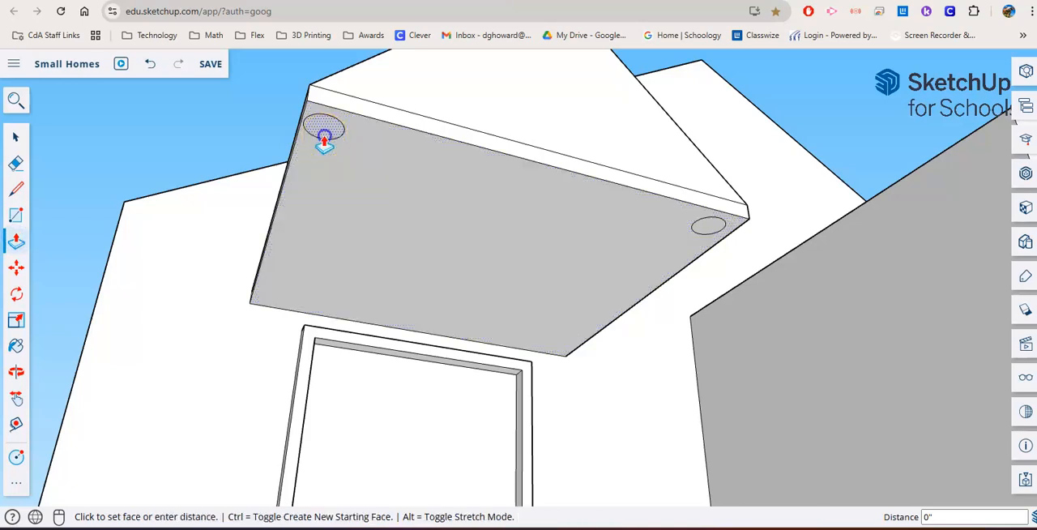
left_click(298, 218)
left_click(713, 231)
left_click(705, 257)
- Extend the doorway roof's left round post downward by about 10' 11"
middle_click_drag(706, 257, 352, 157)
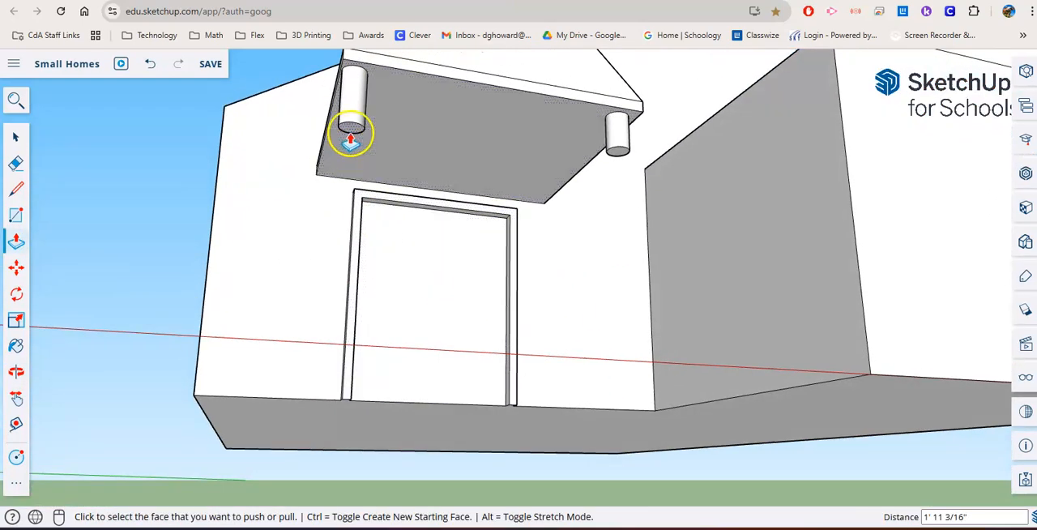
left_click(352, 131)
left_click(272, 420)
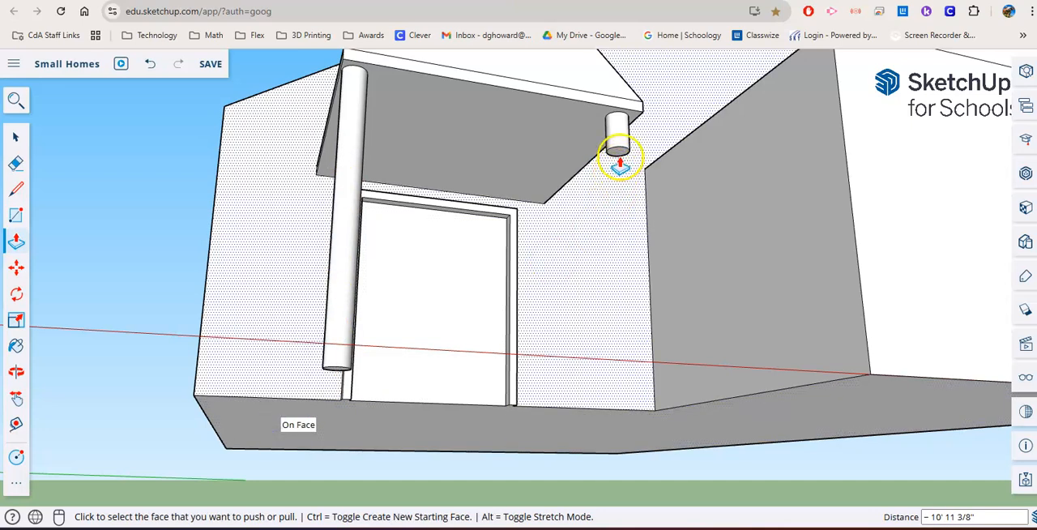
left_click(620, 158)
left_click(599, 314)
key("ctrl+z")
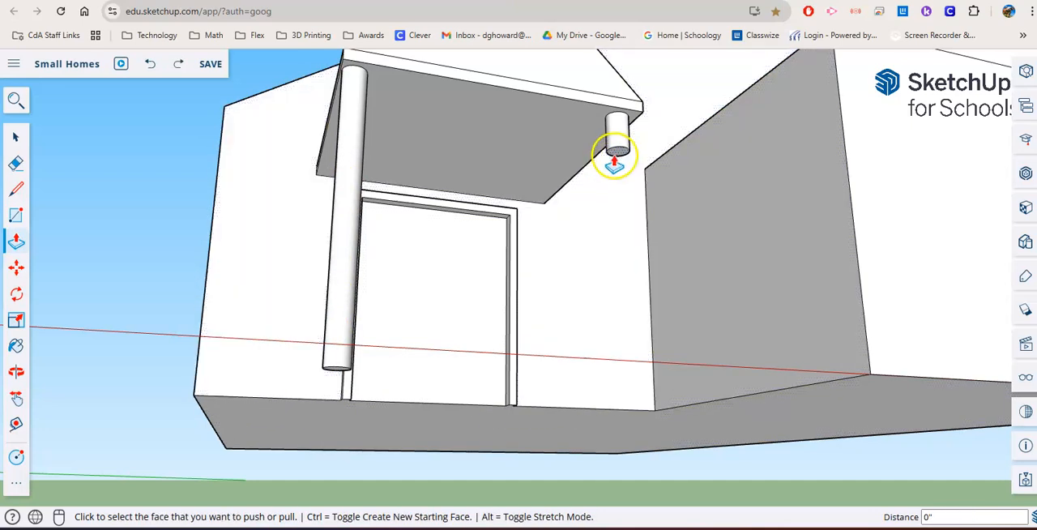
- Extend the doorway roof's right round post downward by about 11' 10"
left_click(616, 162)
left_click(573, 419)
middle_click_drag(573, 419, 621, 430)
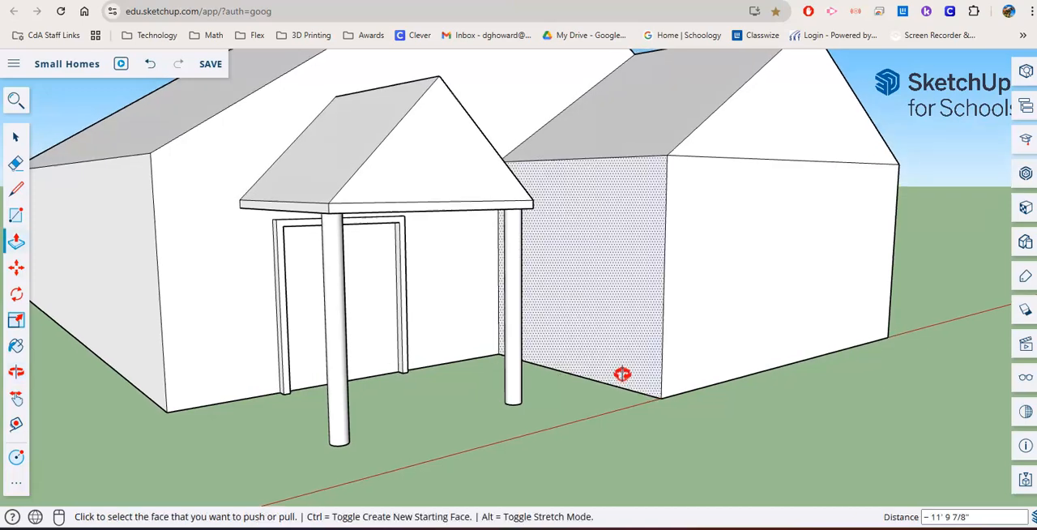
- Offset the triangular gable face of the small doorway roof inward by about 2 3/4"
left_click(15, 487)
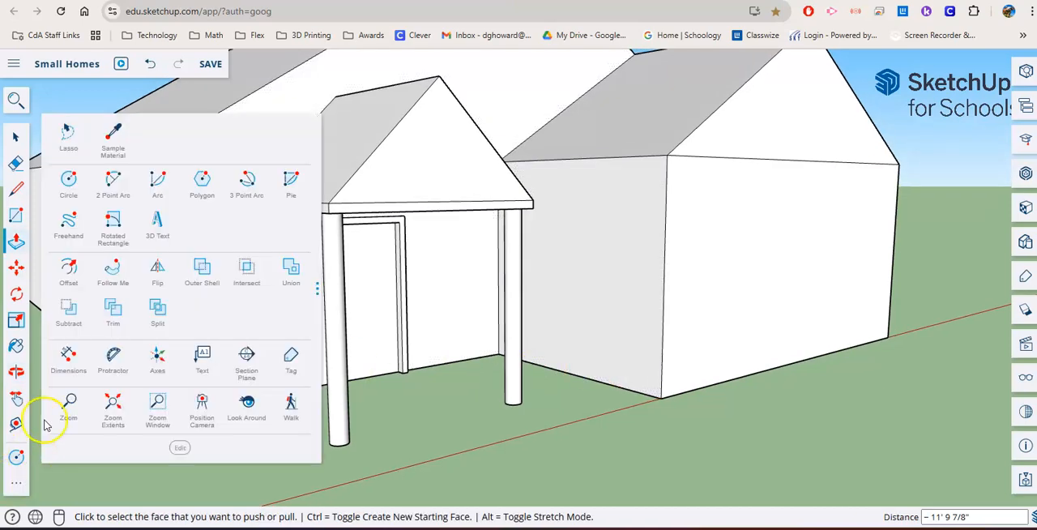
left_click(70, 272)
left_click(390, 187)
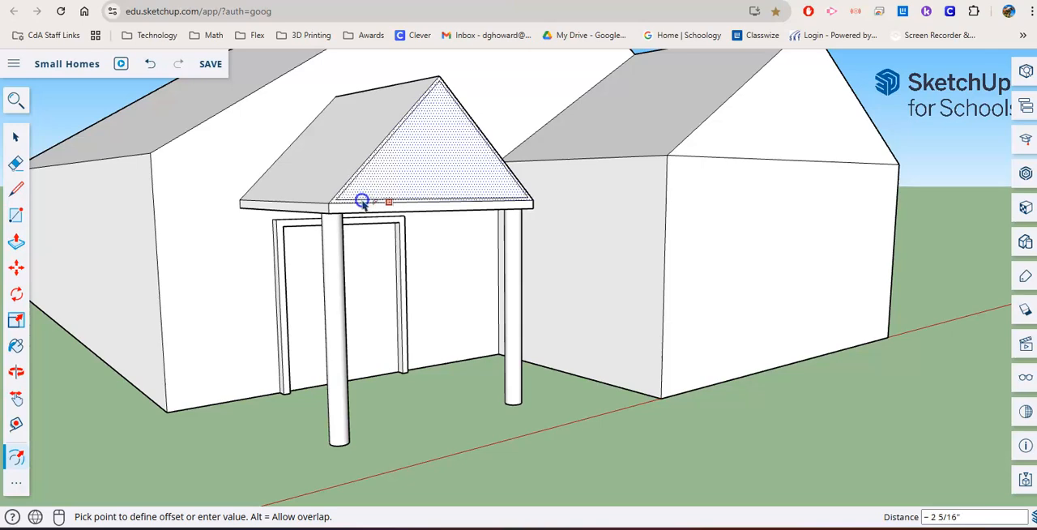
left_click(364, 201)
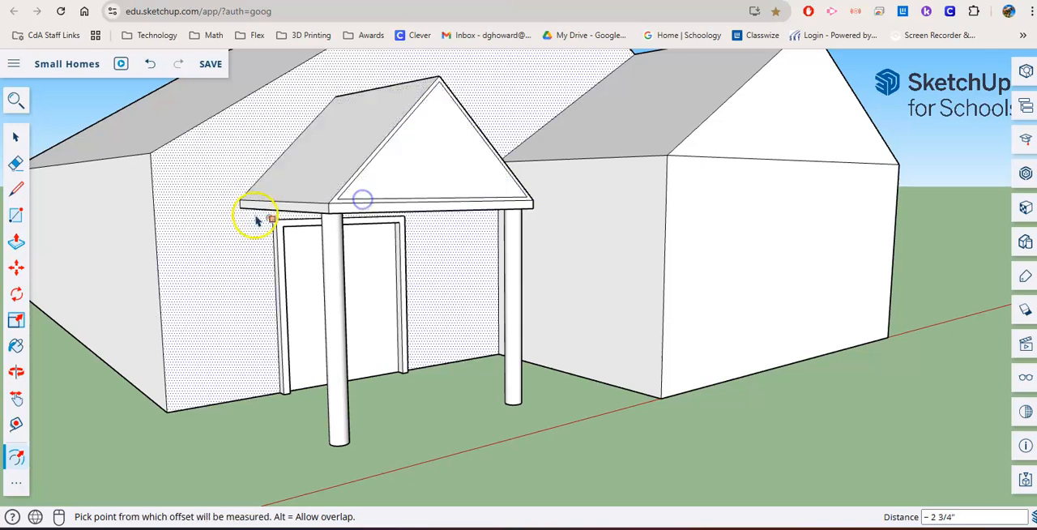
- Recess the inner triangle of the small roof's gable by about 3 3/4" to leave a raised trim
left_click(16, 242)
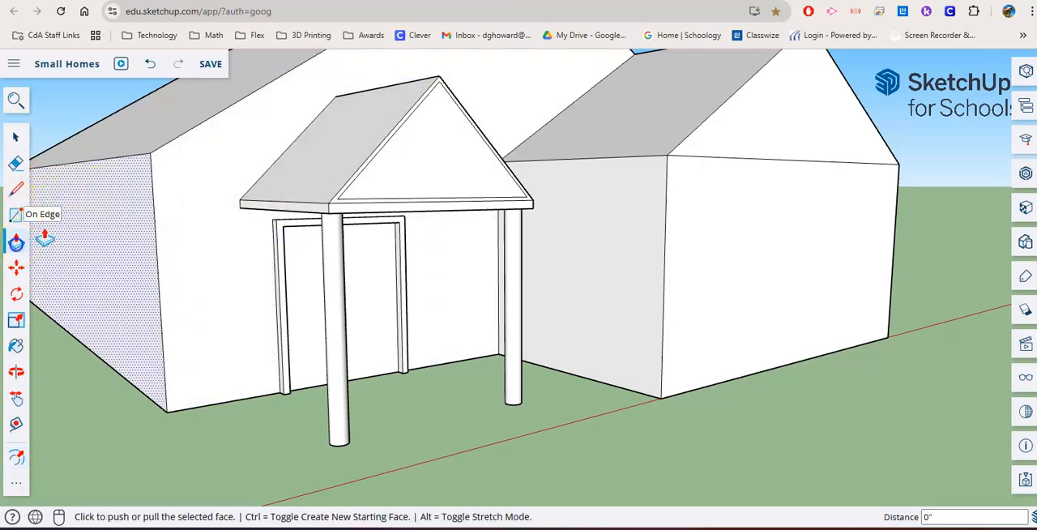
left_click(379, 191)
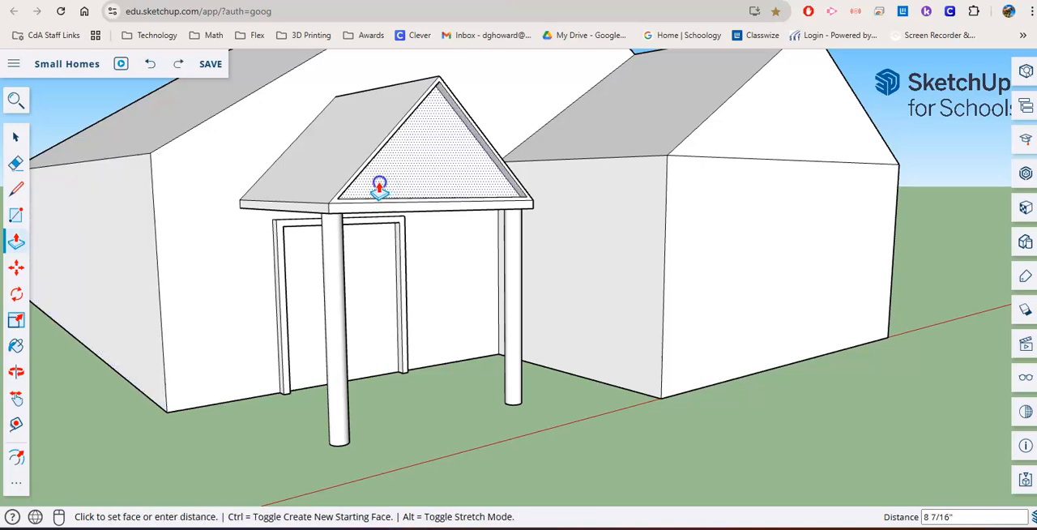
scroll(454, 320, "down", 5)
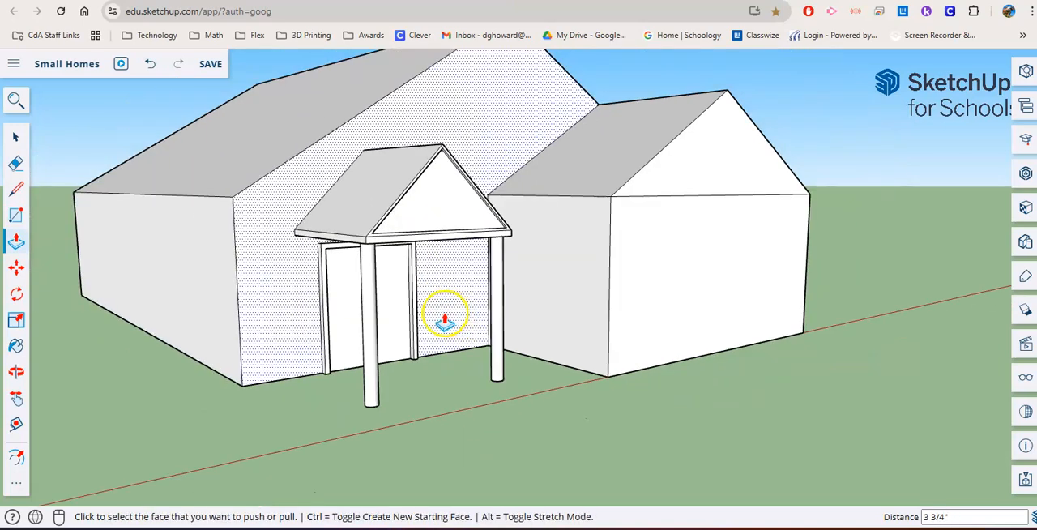
middle_click_drag(253, 327, 778, 292)
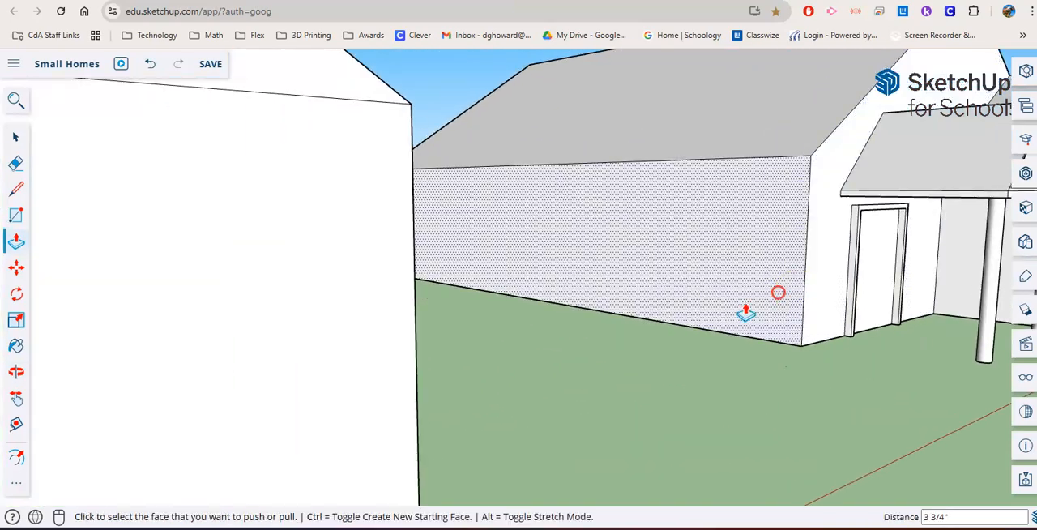
scroll(320, 354, "down", 6)
middle_click_drag(316, 354, 600, 284)
middle_click_drag(185, 287, 180, 348)
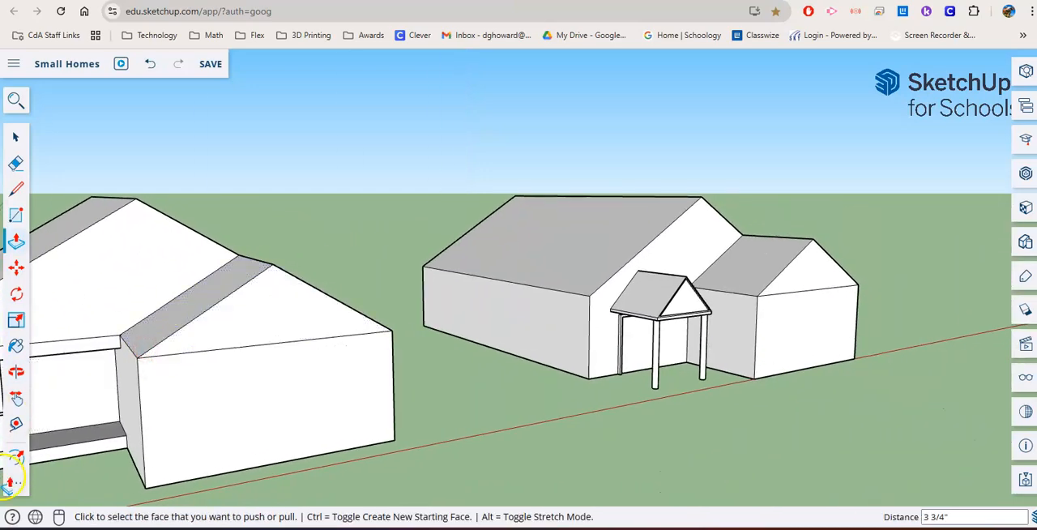